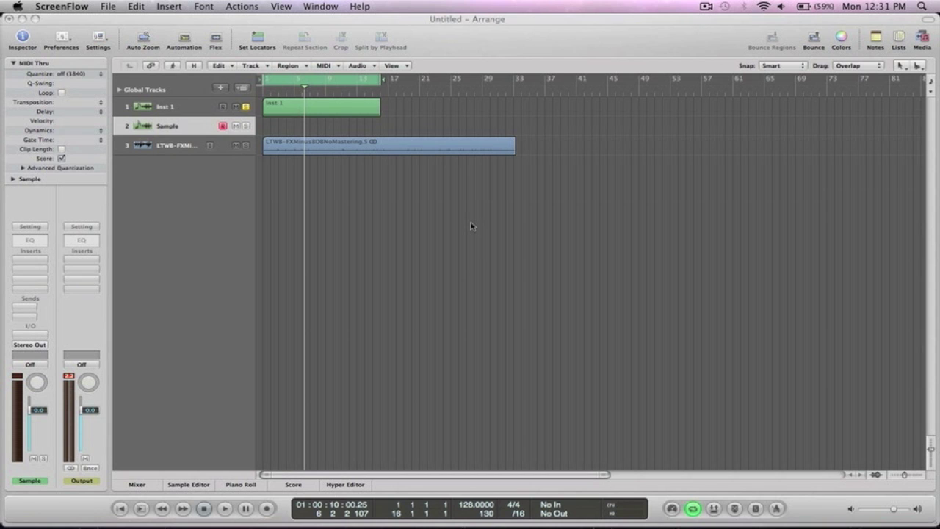
Play the LTWB-FXMinus8DBNoMastering audio track soloed with cycle mode off, from the start and from a later point
left_click(554, 173)
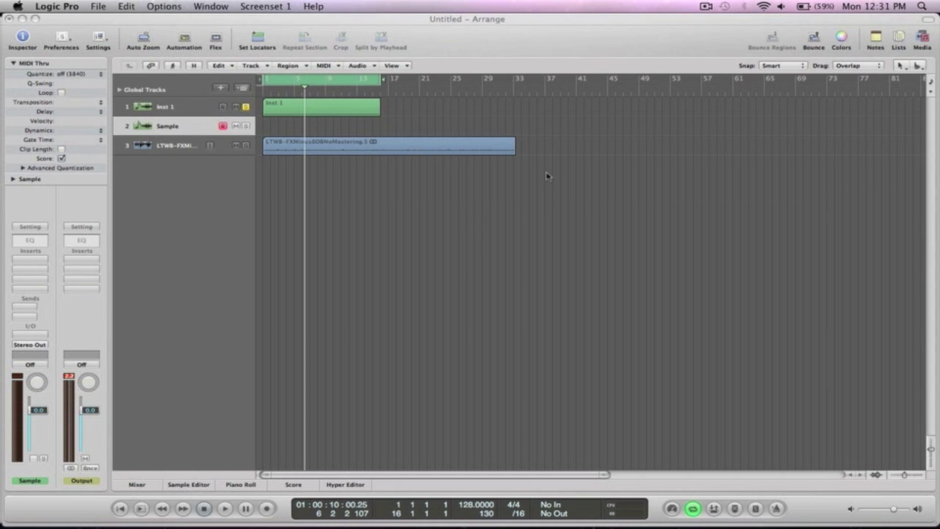
left_click_drag(546, 174, 250, 111)
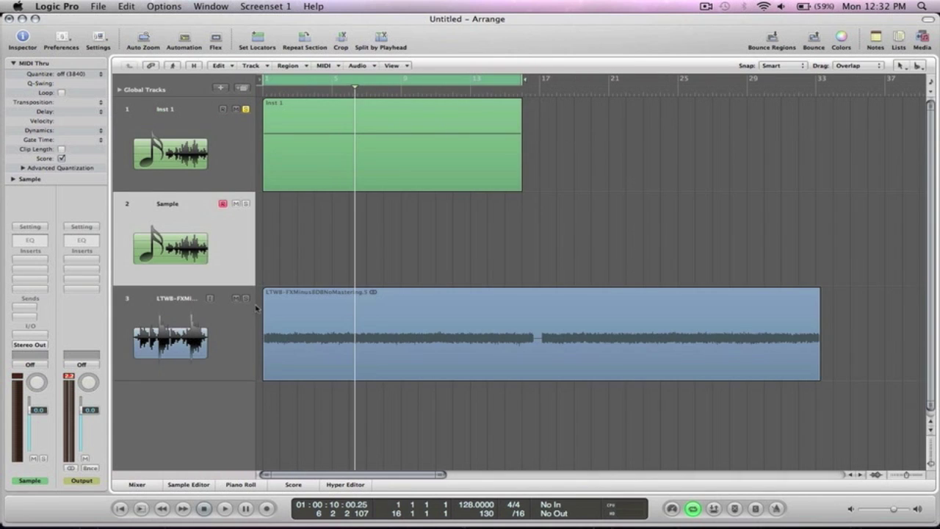
left_click(246, 298)
left_click(495, 79)
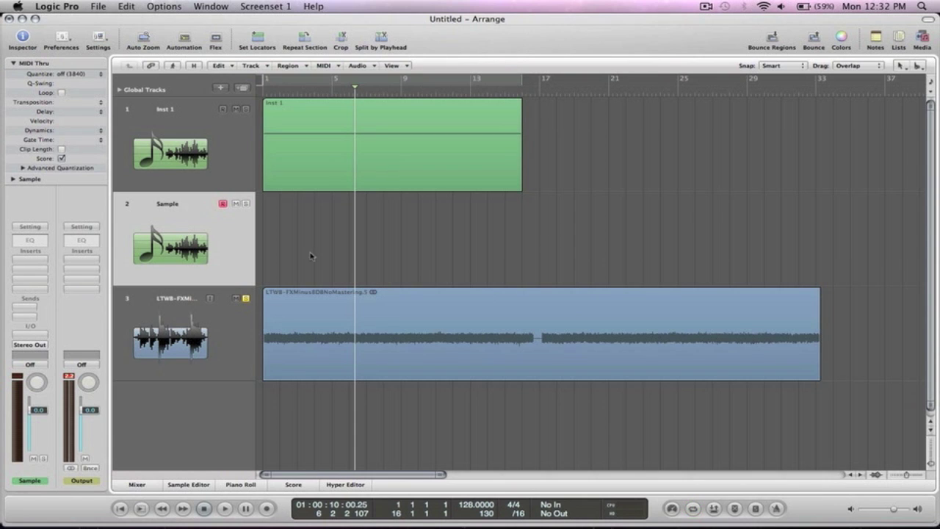
left_click(195, 326)
key("Return")
key("space")
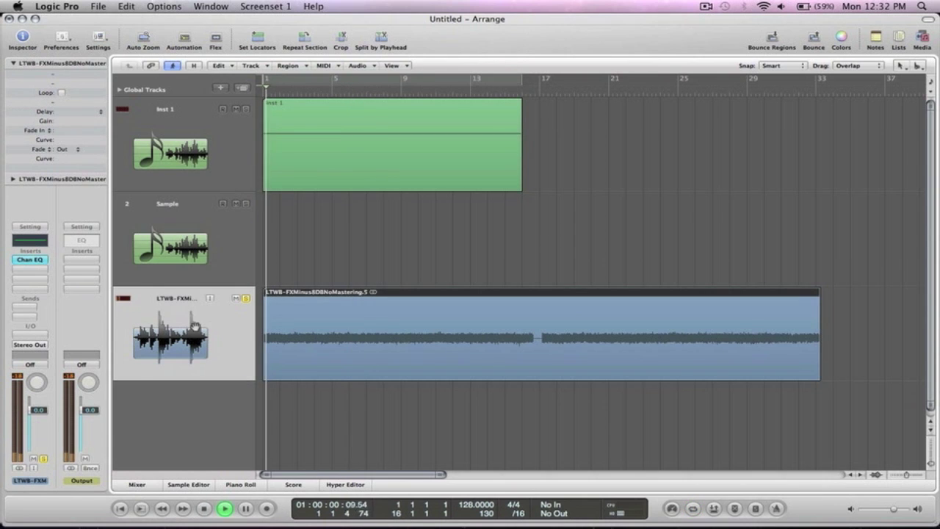
left_click(550, 273)
left_click(386, 88)
key("space")
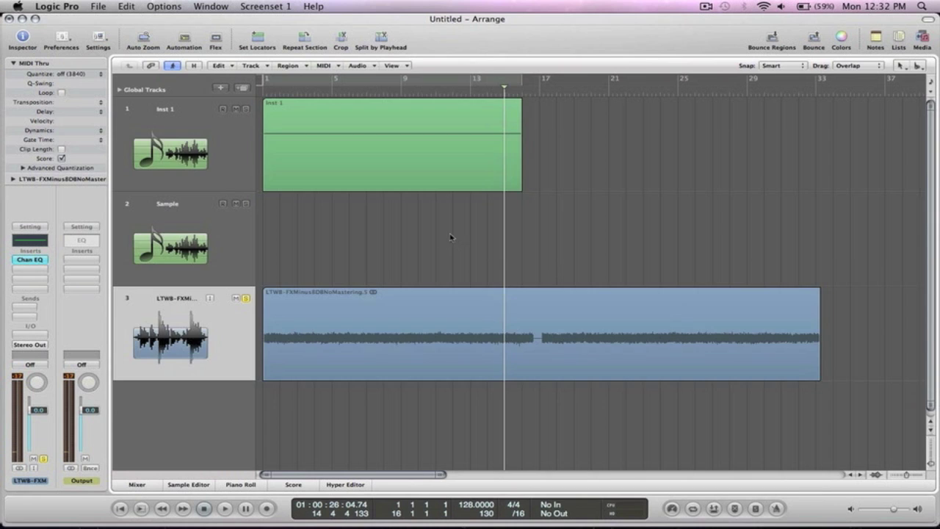
Turn off solo on the LTWB-FXMinus8DBNoMastering audio track and mute it
key("z")
left_click(245, 145)
left_click(236, 145)
left_click_drag(481, 195, 357, 143)
key("z")
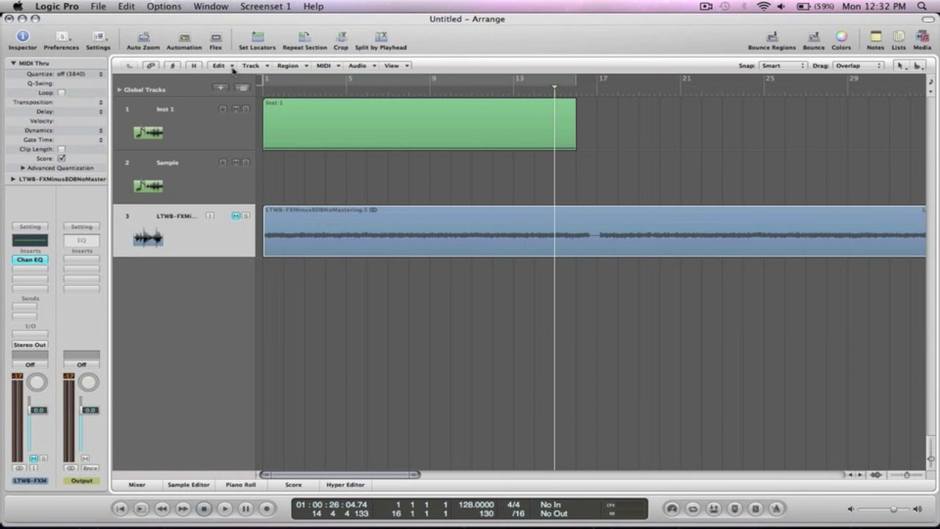
Hide the muted audio track from the arrangement
left_click(164, 229)
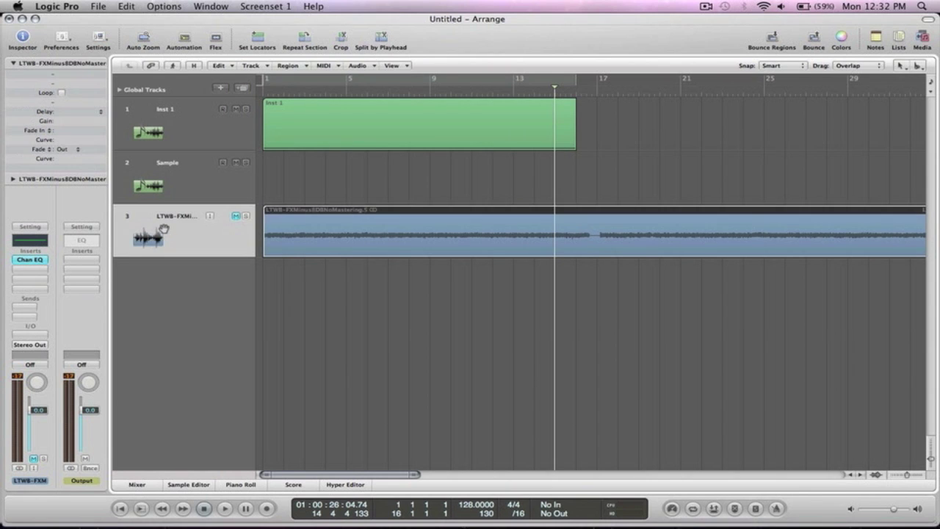
key("h")
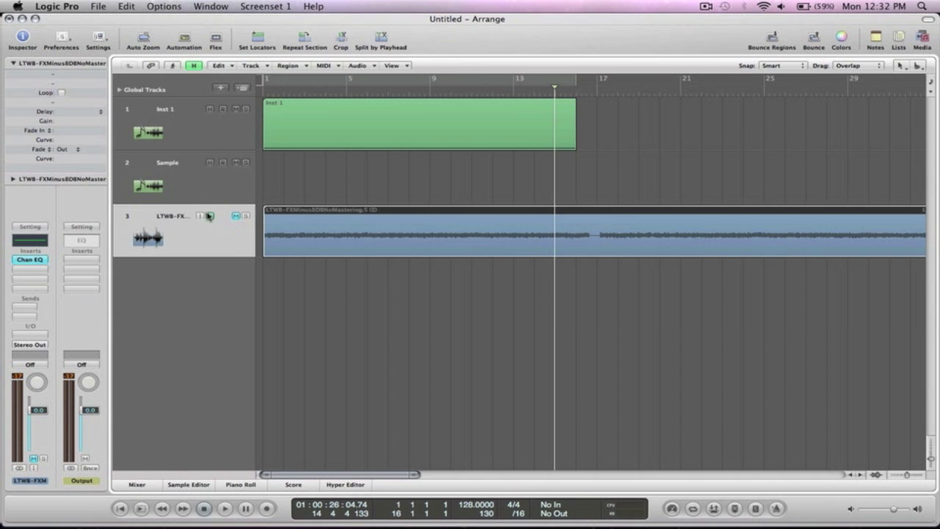
left_click(209, 216)
Open the Sylenth1 instrument on the Inst 1 track and initialize its preset
left_click(162, 135)
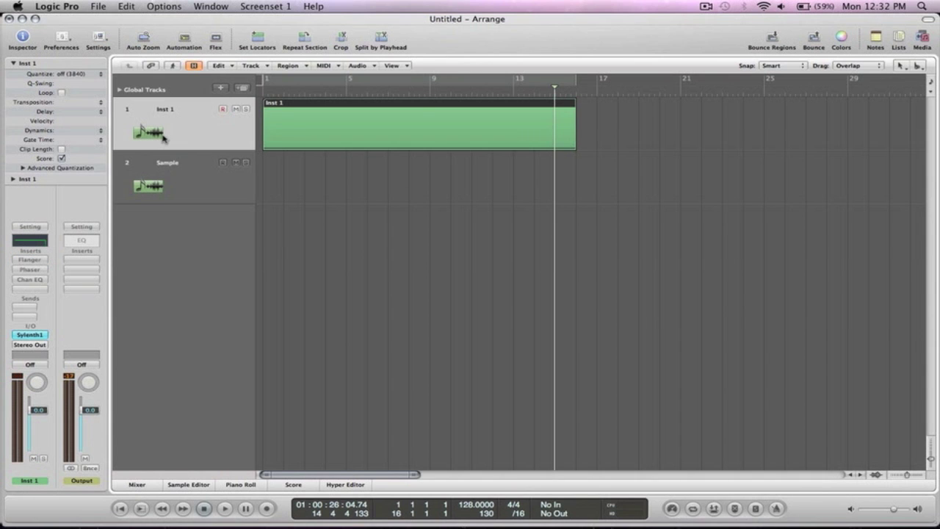
left_click(36, 335)
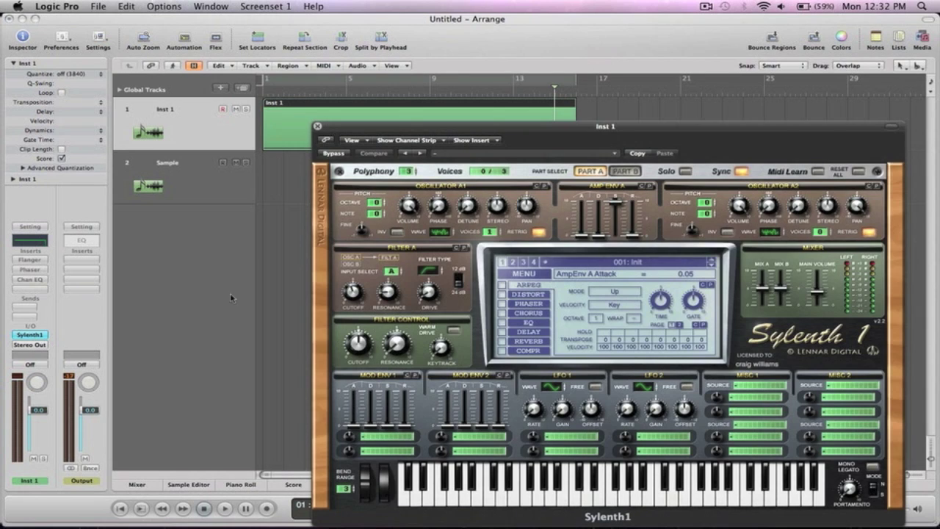
left_click_drag(602, 129, 435, 52)
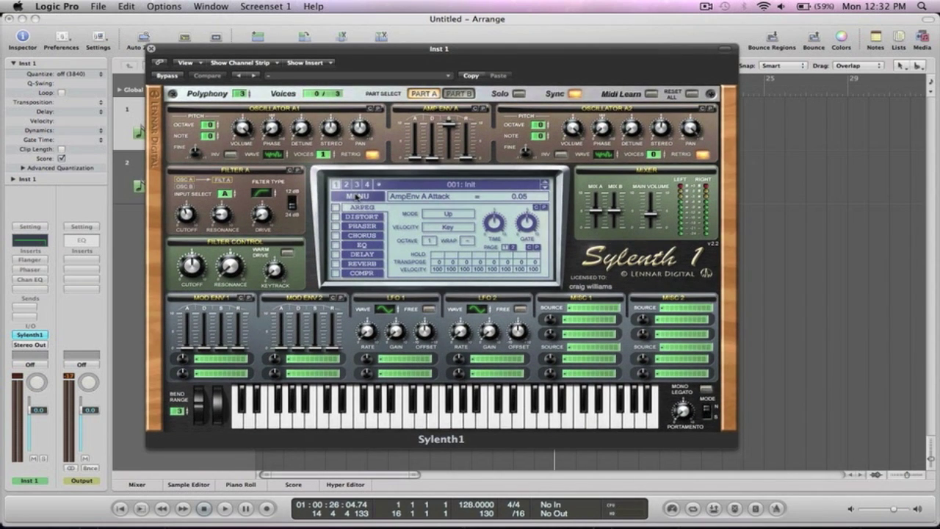
left_click(358, 197)
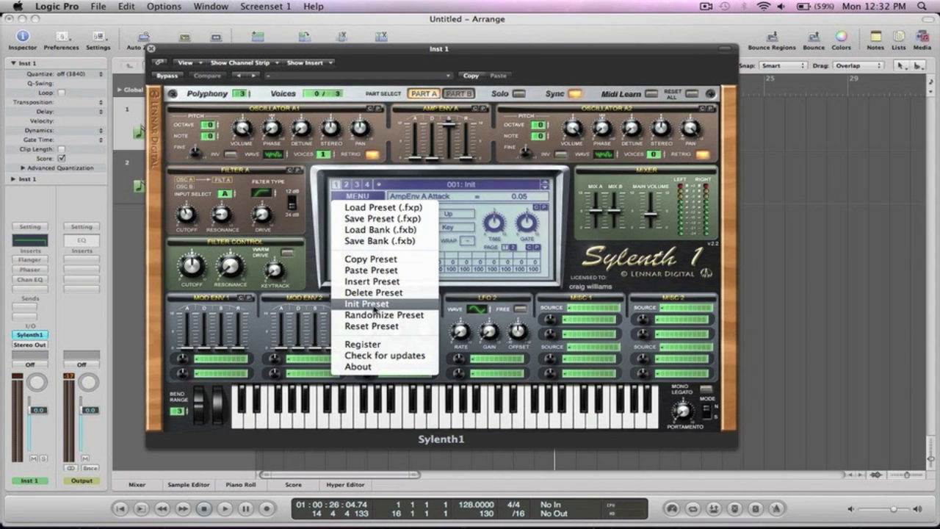
left_click(375, 305)
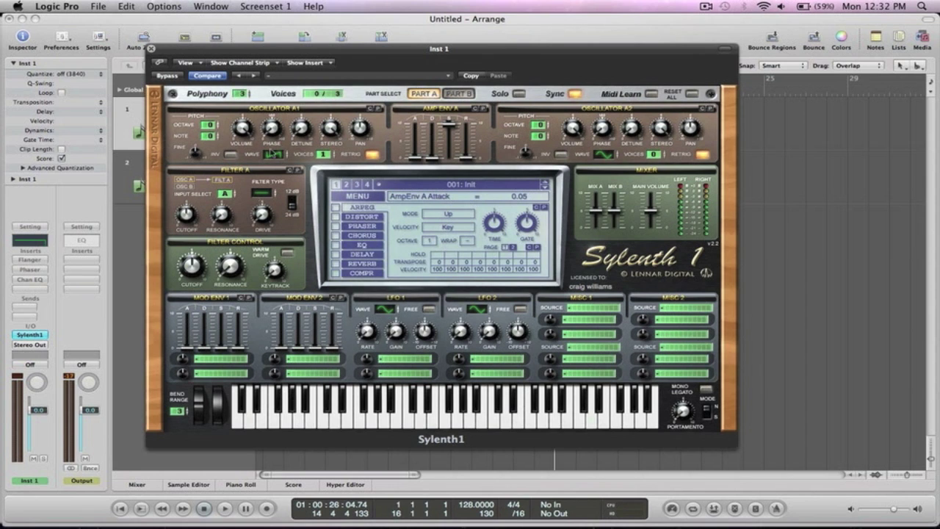
Audition a note on the initialized sound and set Oscillator A1's wave to Noise
key("Caps_Lock")
key("s")
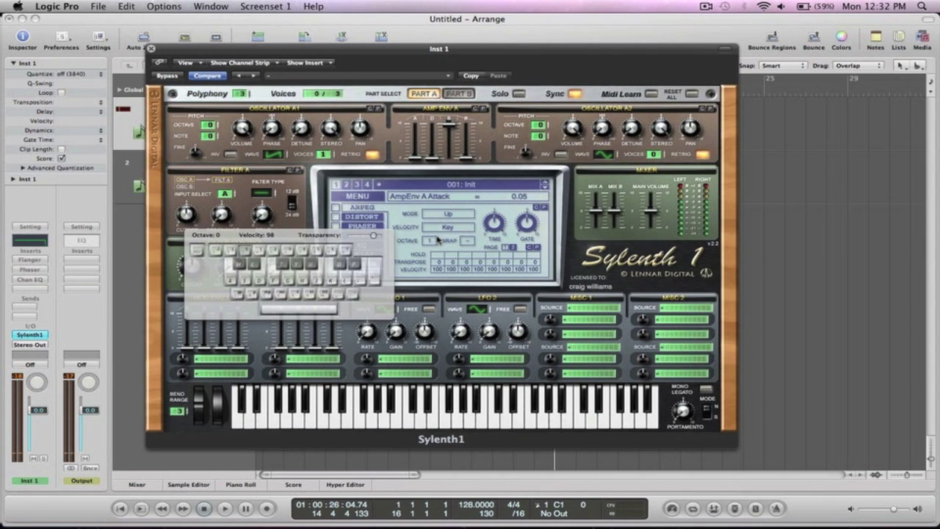
key("Caps_Lock")
left_click(282, 154)
left_click(282, 154)
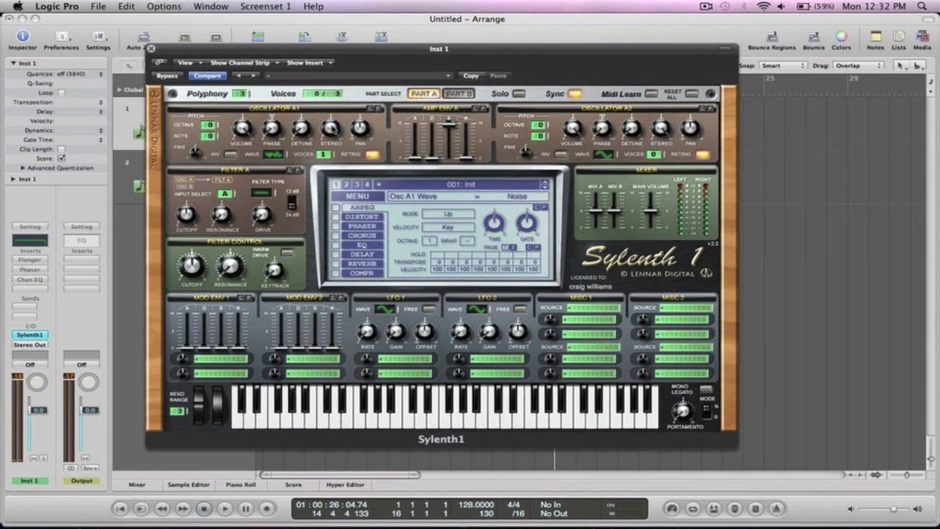
Set Filter A's type to Highpass and audition a note with the musical typing keyboard at octave 1
left_click(262, 194)
left_click(262, 193)
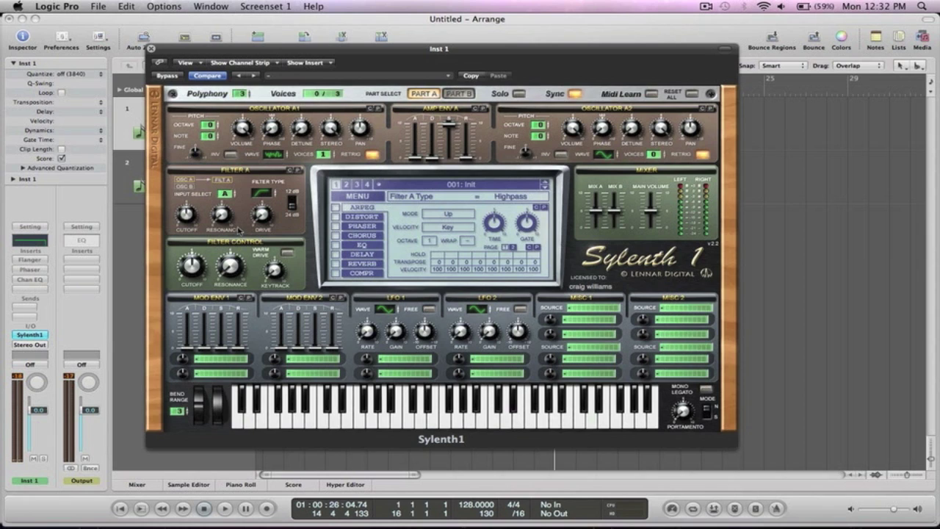
key("super+k")
key("x")
key("d")
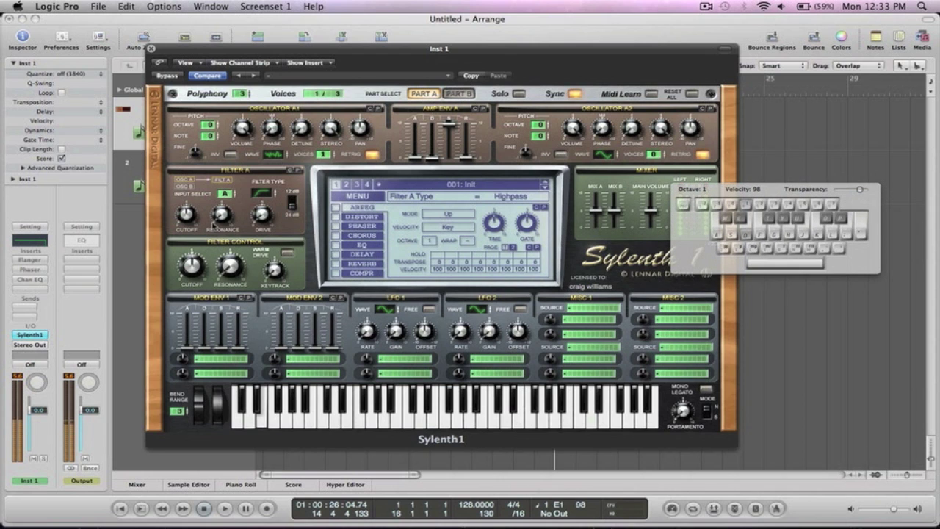
key("d")
Adjust Filter A's cutoff and set its resonance to 1.14 while auditioning the note
left_click_drag(185, 213, 185, 223)
key("d")
key("d")
key("d")
left_click_drag(221, 215, 223, 204)
key("d")
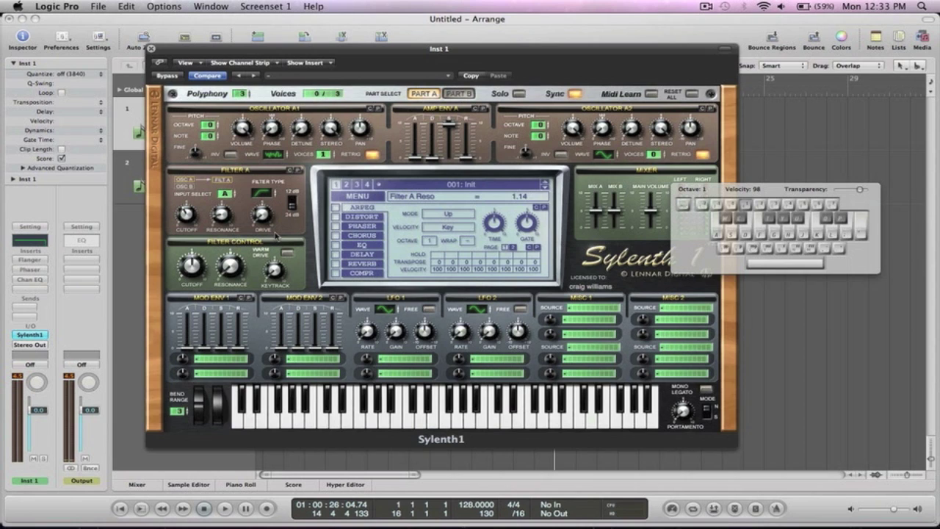
Open the Channel EQ insert on Inst 1 and take it out of bypass
left_click(38, 281)
left_click_drag(208, 50, 707, 28)
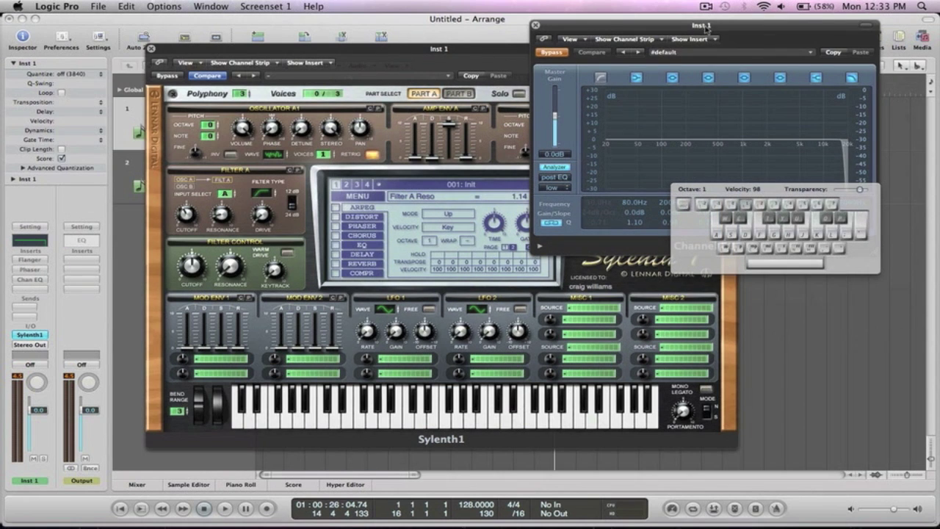
left_click(558, 52)
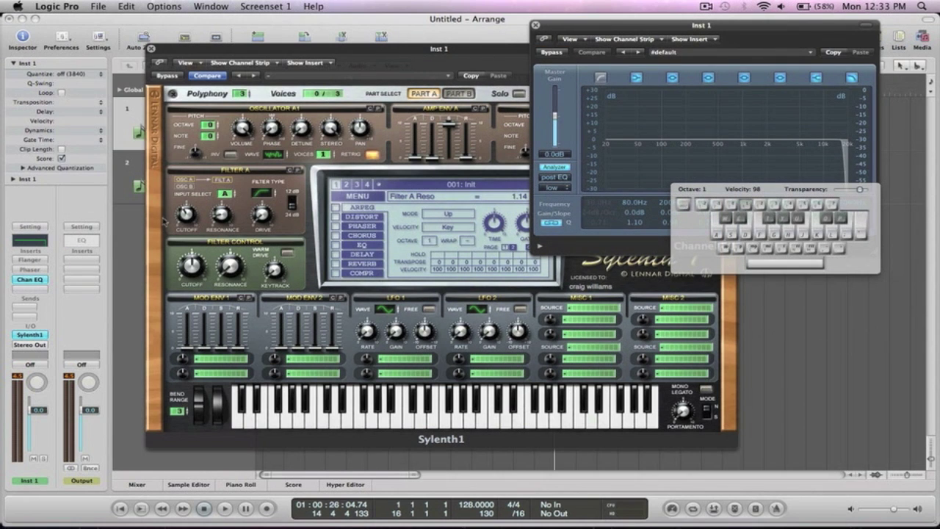
Bypass Filter A, arrange the synth and EQ windows side by side, and examine the unfiltered noise in the EQ analyzer
left_click(261, 193)
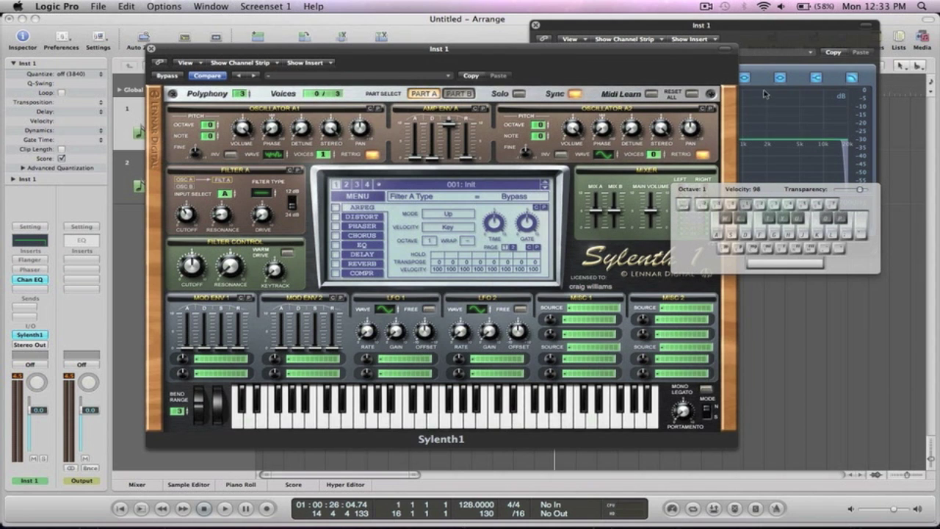
left_click_drag(666, 50, 515, 62)
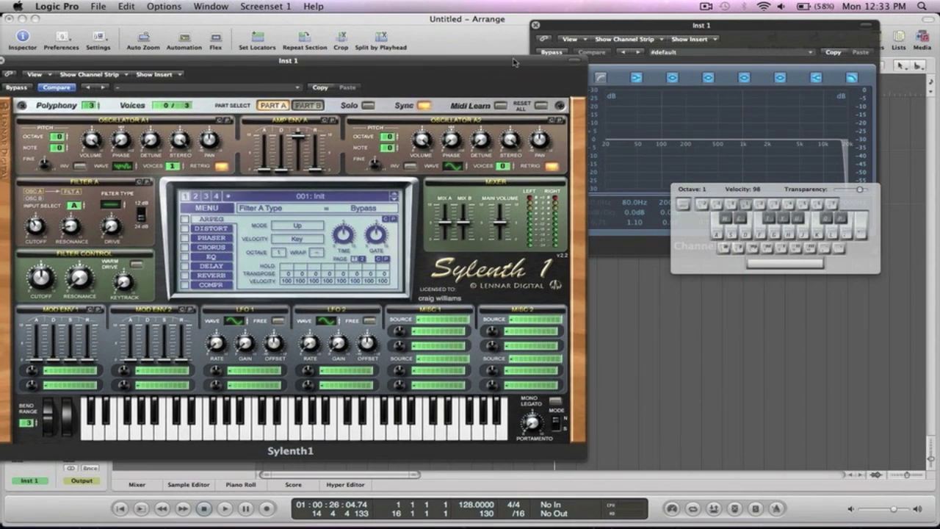
left_click_drag(779, 27, 818, 25)
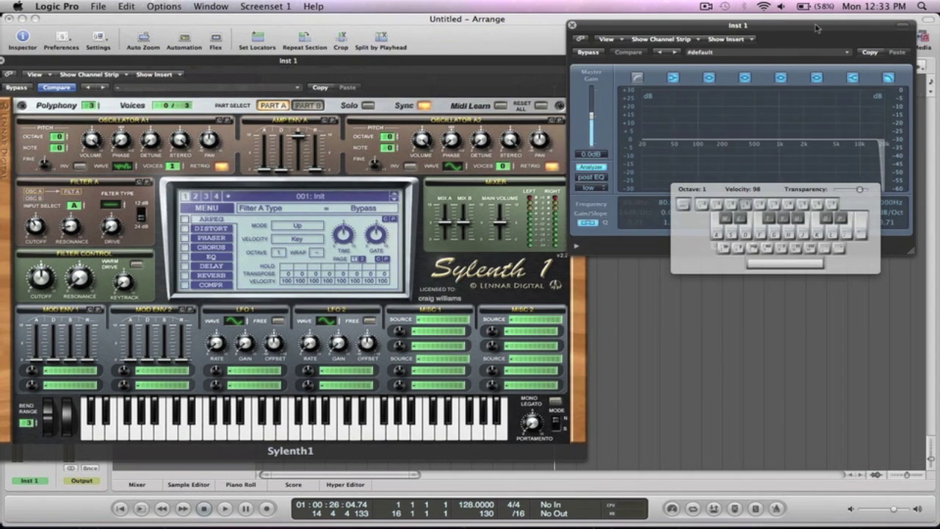
key("d")
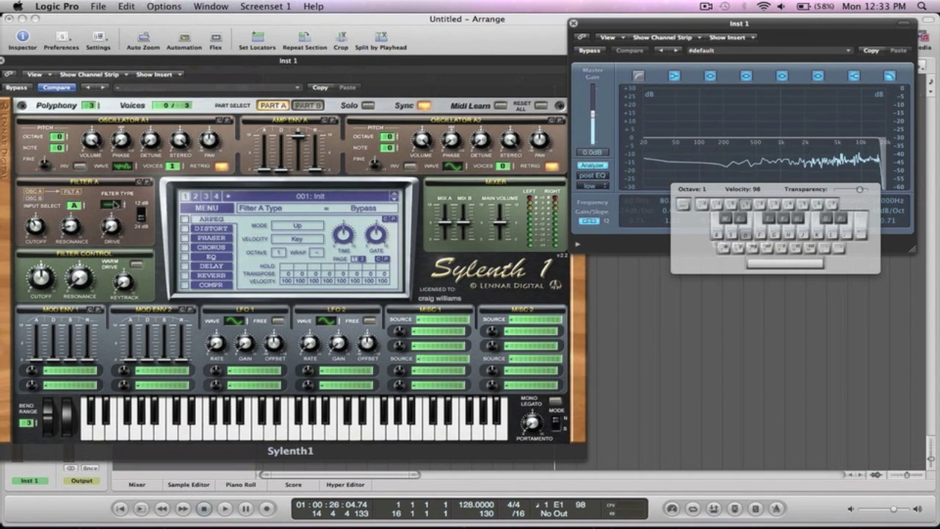
key("d")
Switch Filter A back to Highpass and adjust its resonance and its cutoff, to 59.31 Hz, while playing a note
left_click(111, 204)
left_click(114, 180)
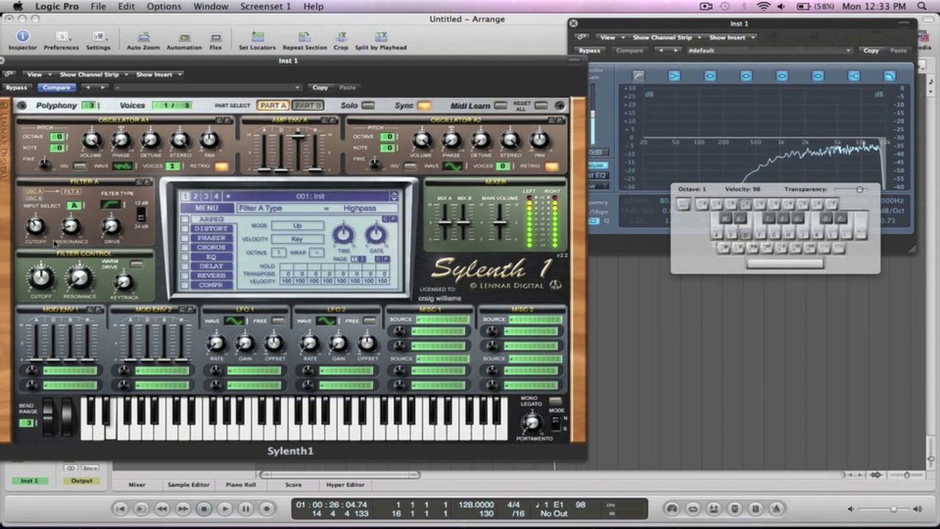
left_click(74, 226)
left_click_drag(78, 259, 87, 52)
left_click_drag(80, 89, 73, 210)
key("d")
mouse_move(37, 220)
left_mouse_down()
mouse_move(41, 188)
mouse_move(37, 229)
left_mouse_up()
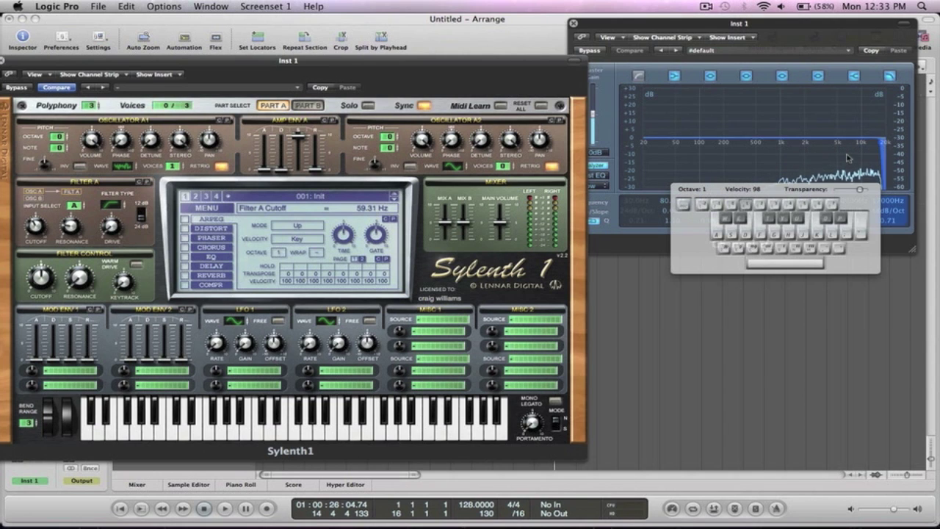
Close the Sylenth1 window and the musical typing keyboard
left_click_drag(34, 68, 114, 55)
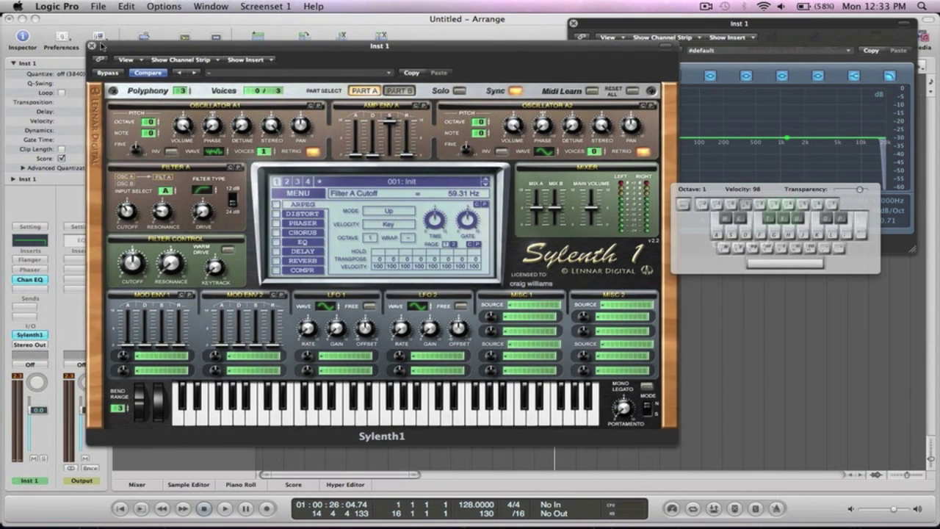
left_click(88, 47)
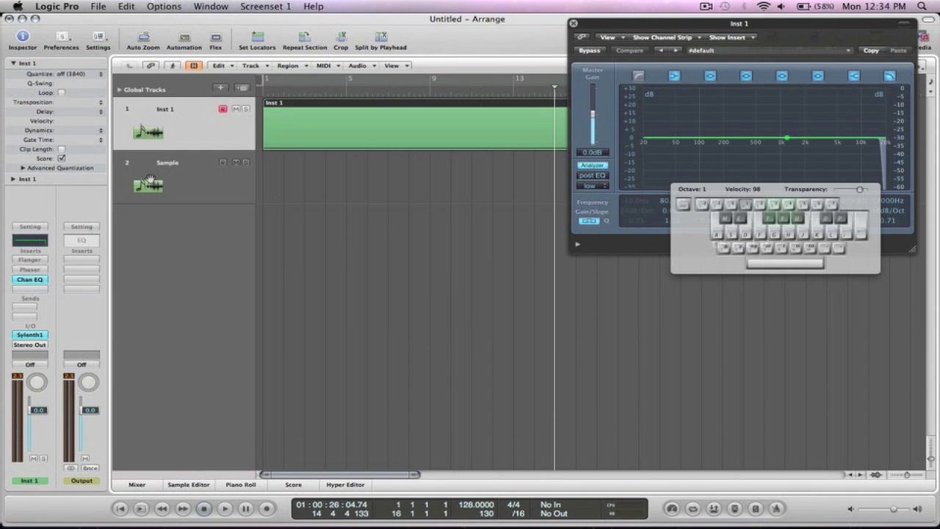
left_click(392, 205)
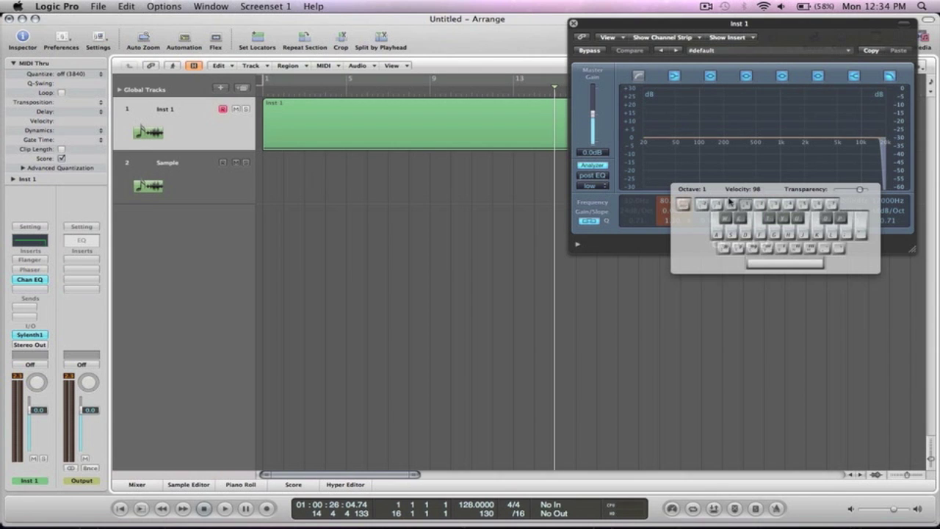
left_click_drag(729, 189, 286, 315)
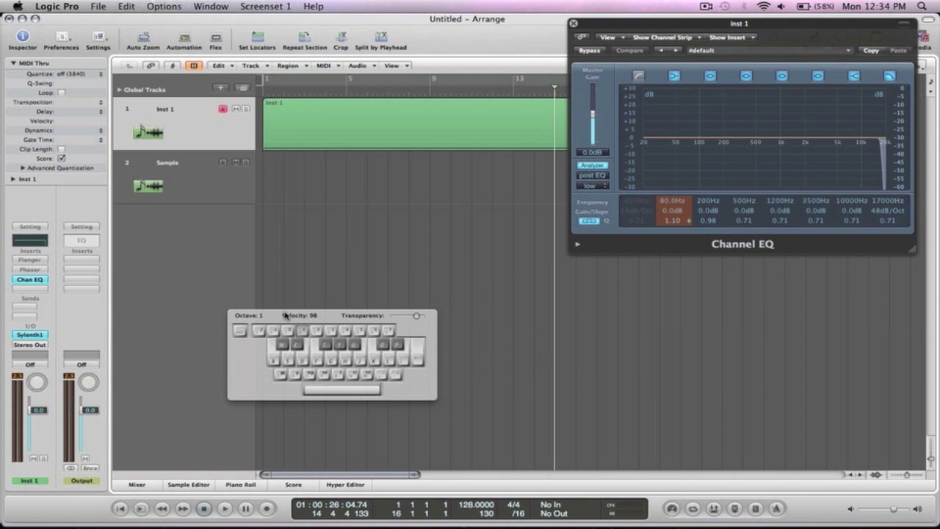
key("Caps_Lock")
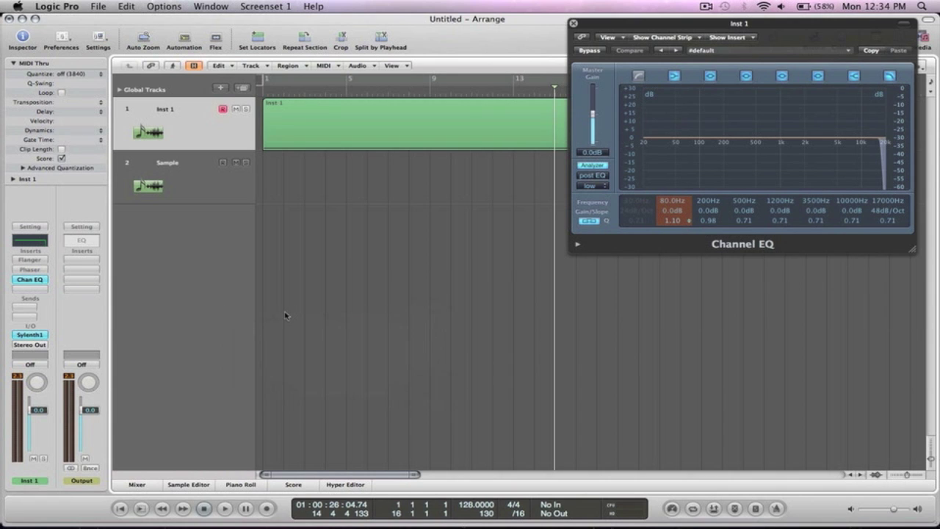
Turn on the cycle over the Inst 1 region and play the region while watching the Channel EQ analyzer
left_click(358, 75)
left_click_drag(590, 25, 507, 185)
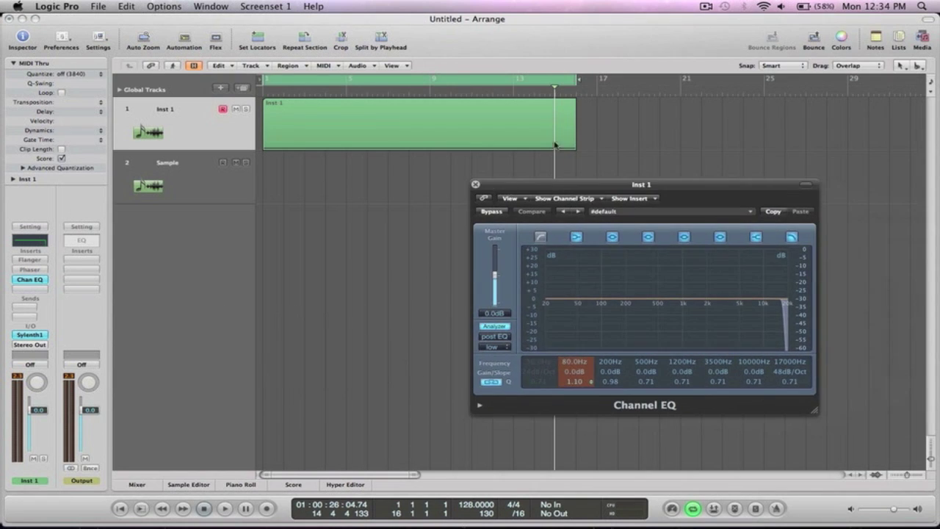
key("space")
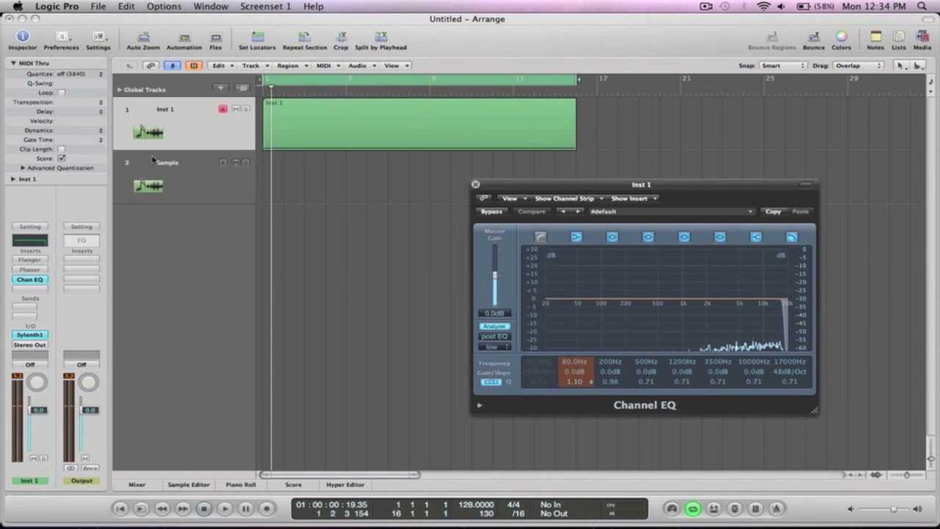
Bypass the Channel EQ on Inst 1, and open and enable the Phaser with its Up and Down Low Modulation setting
left_click(31, 281, "alt")
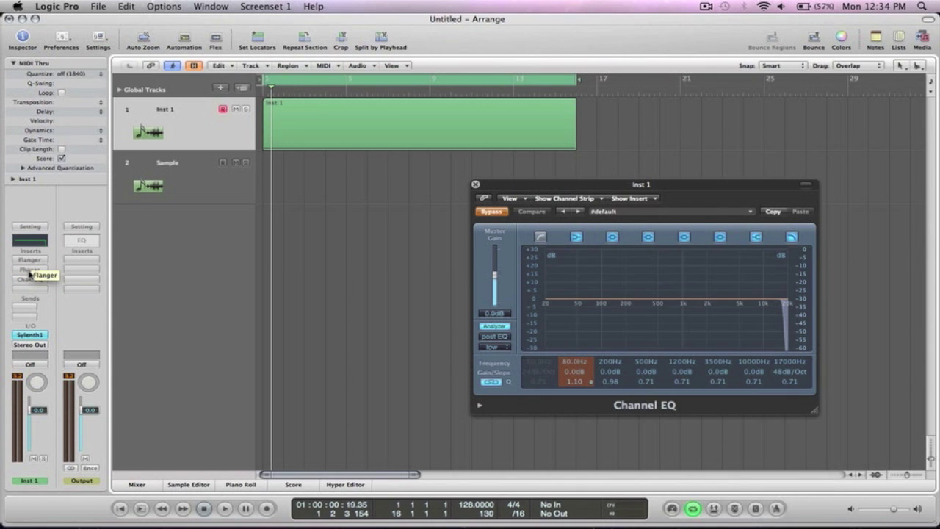
left_click(30, 270)
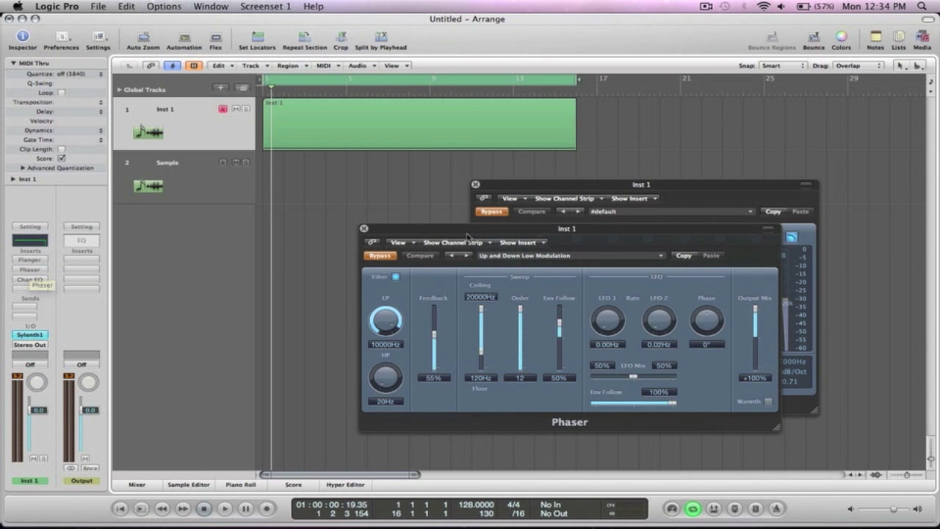
left_click_drag(413, 234, 317, 164)
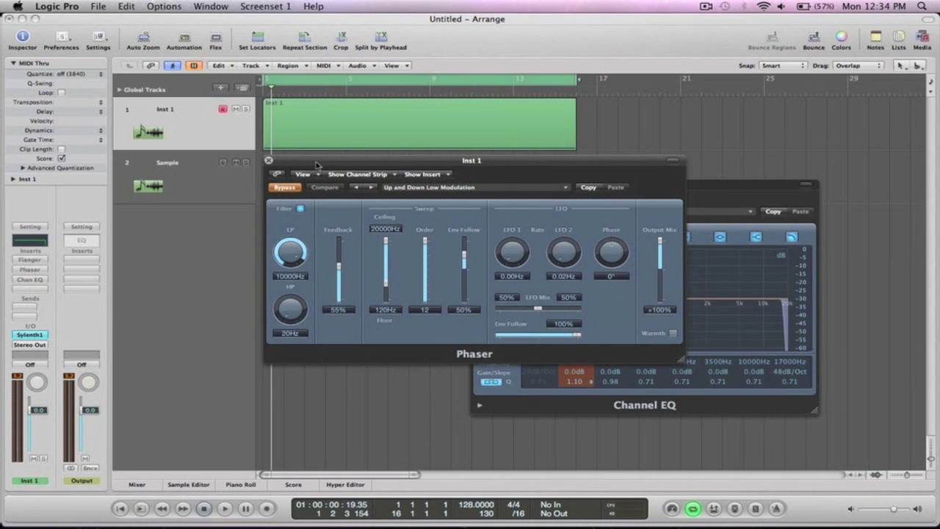
left_click(284, 188)
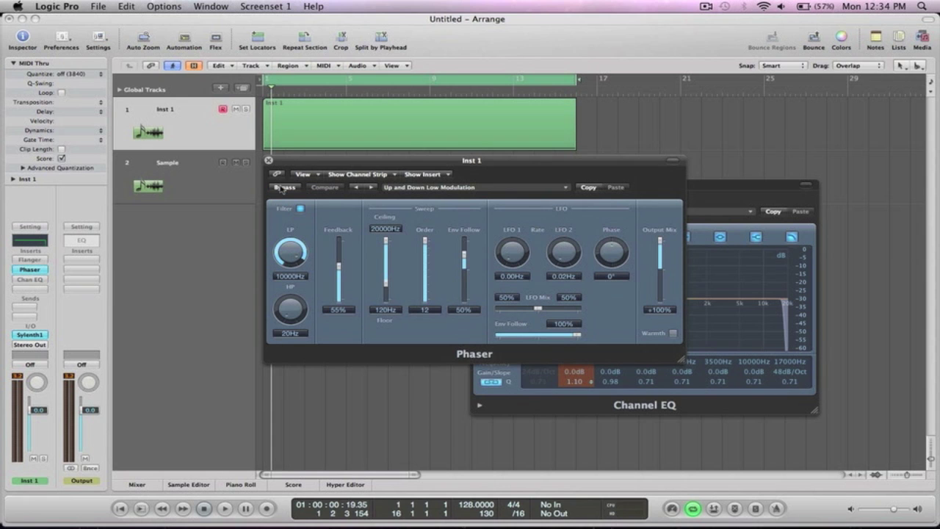
left_click_drag(327, 166, 329, 216)
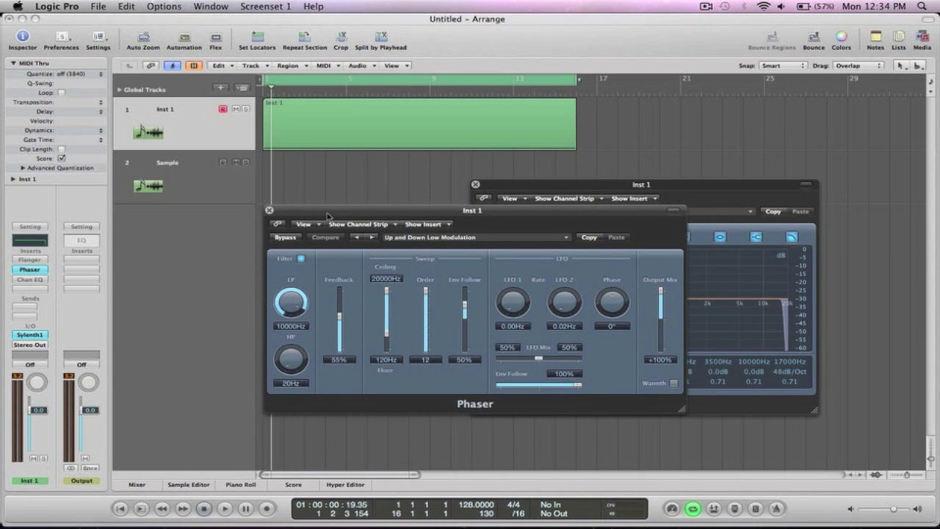
Play the Inst 1 region through the Phaser and inspect the end of the region up to bar 16
key("space")
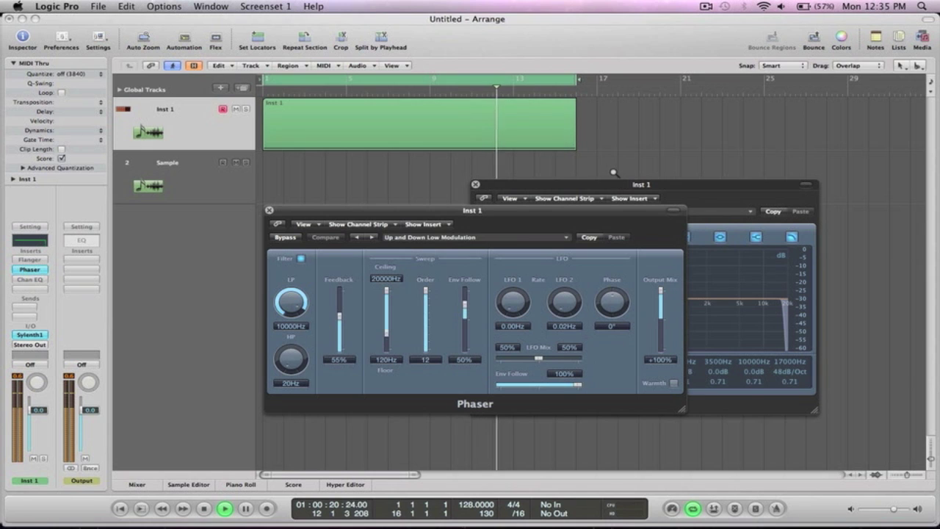
left_click_drag(613, 167, 515, 95)
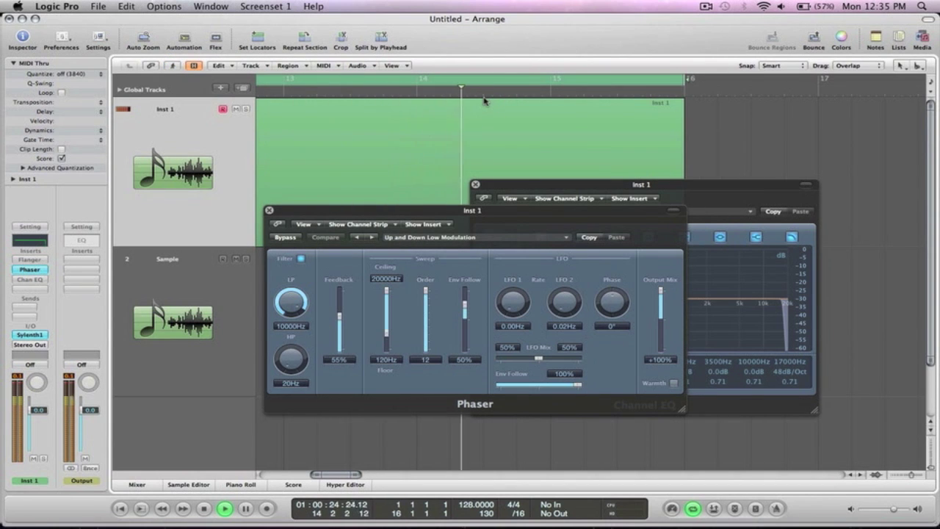
key("space")
key("z")
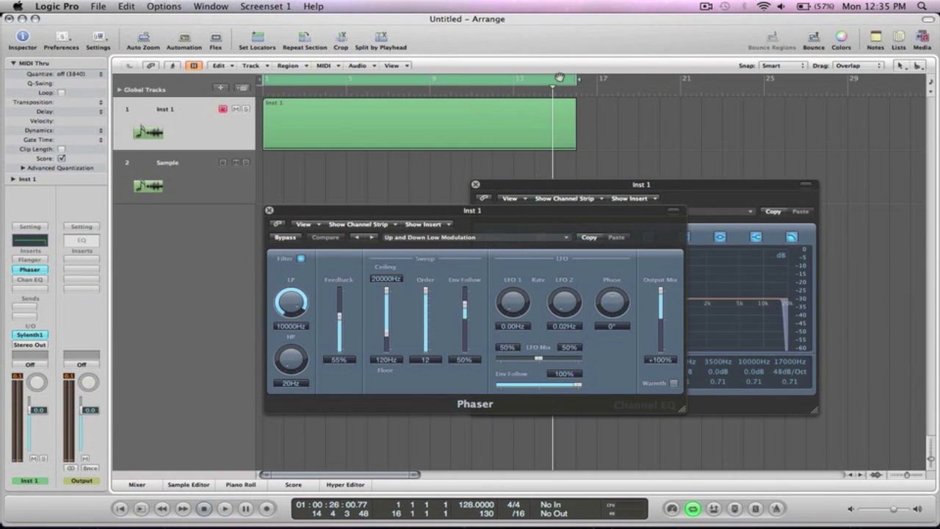
left_click_drag(583, 159, 523, 91)
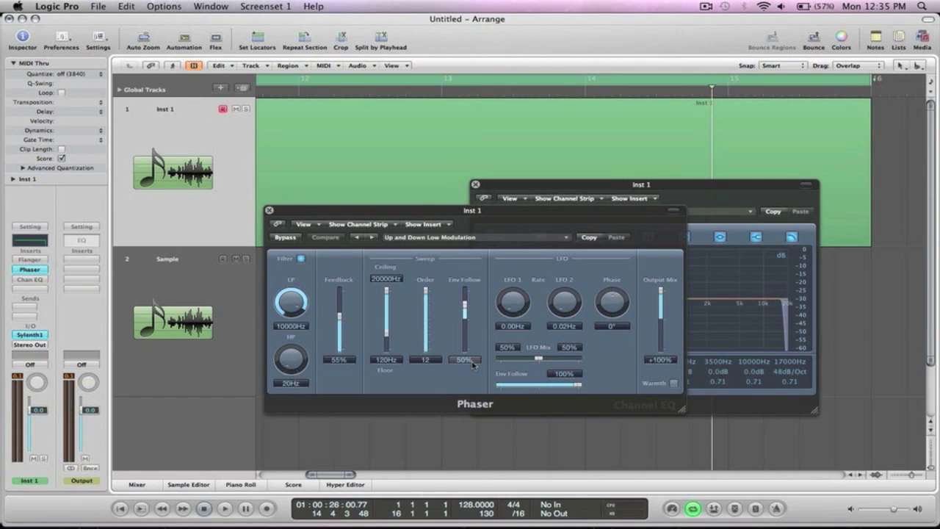
left_click(545, 153, "ctrl+alt")
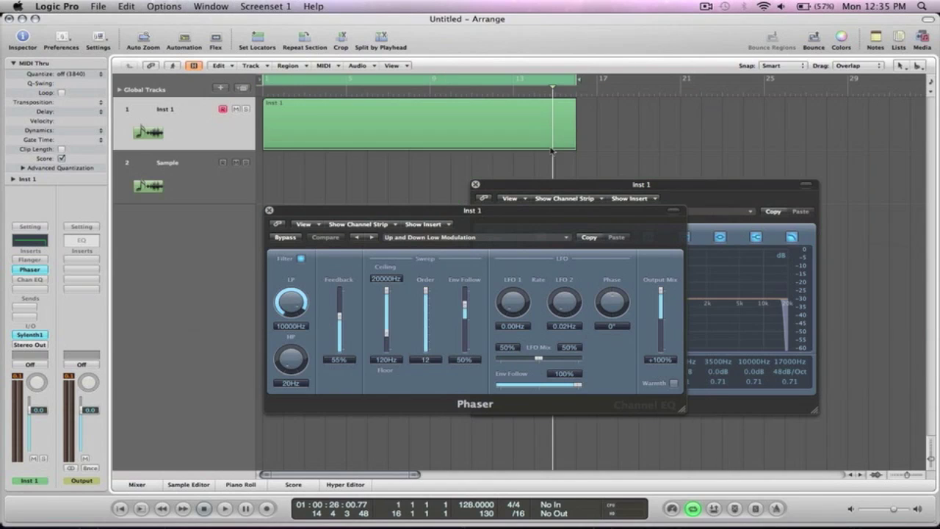
Close the Phaser and Channel EQ windows and bounce the Inst 1 region in place to a new track named "white ph"
left_click(269, 210)
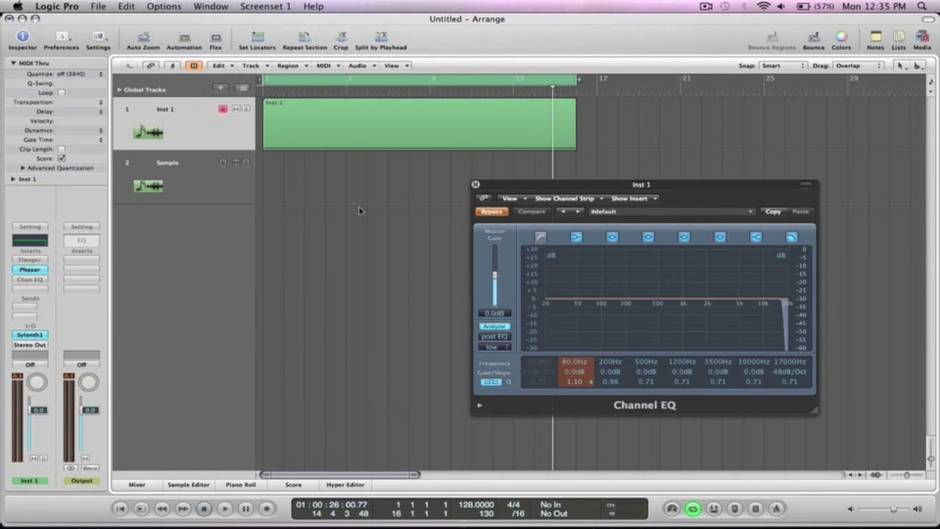
left_click(476, 185)
left_click(318, 148)
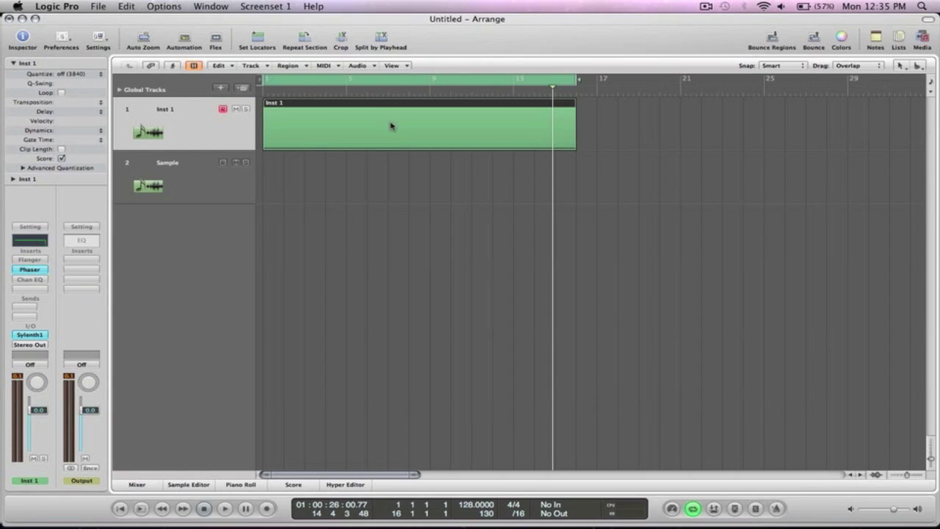
right_click(392, 125)
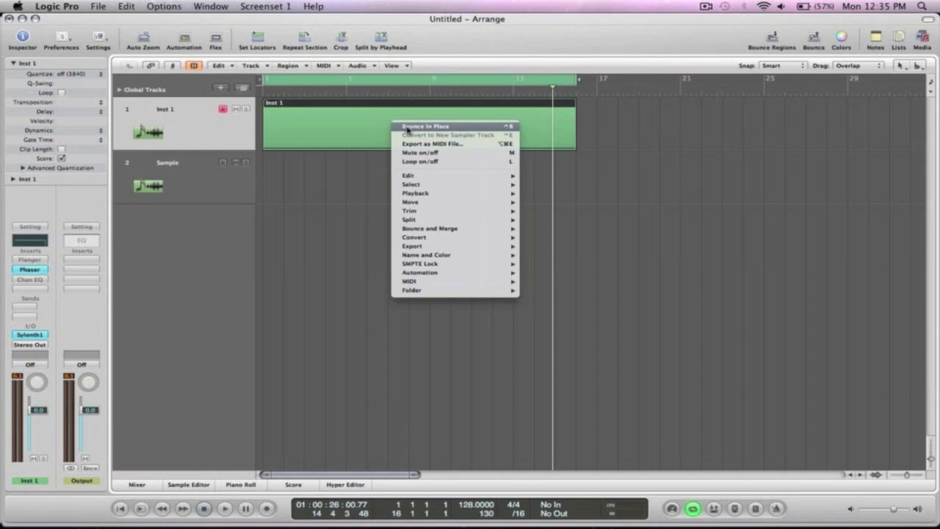
left_click(318, 200)
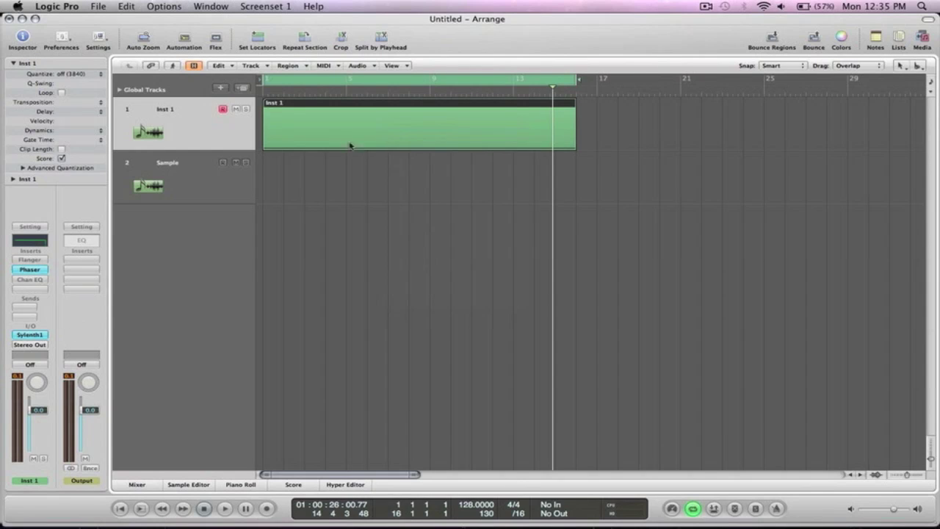
right_click(369, 129)
left_click(385, 133)
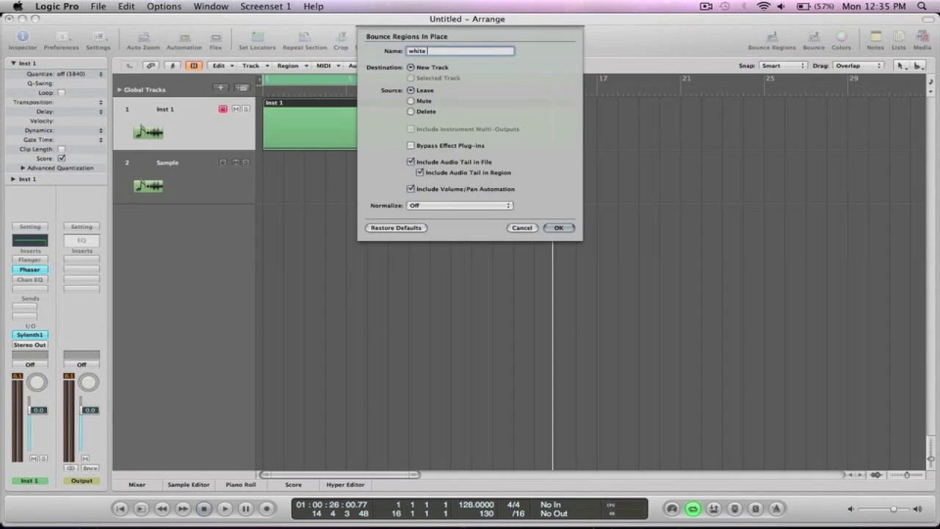
type("white ph")
key("Return")
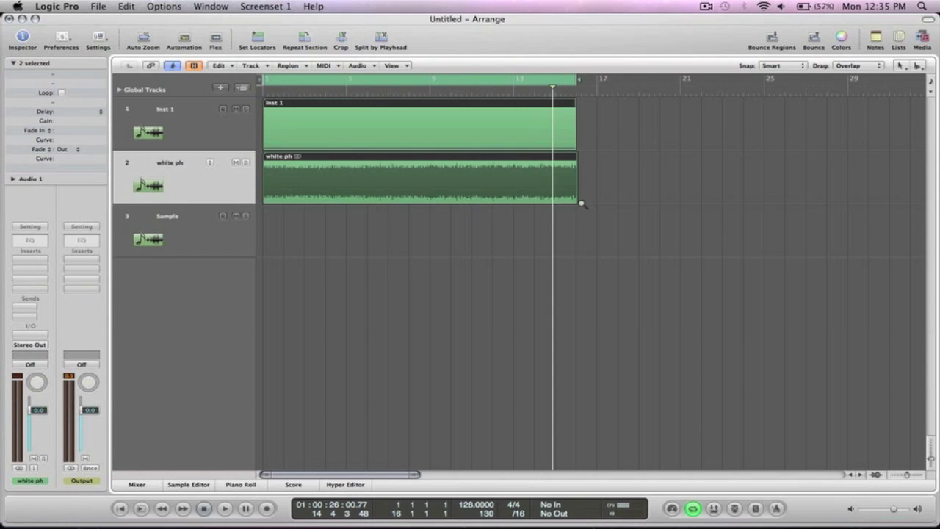
left_click_drag(617, 239, 512, 110)
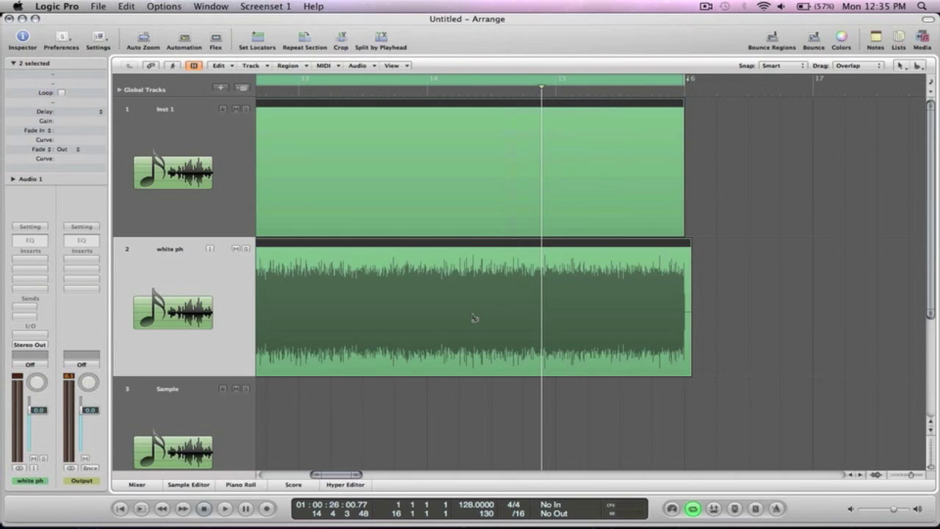
key("j")
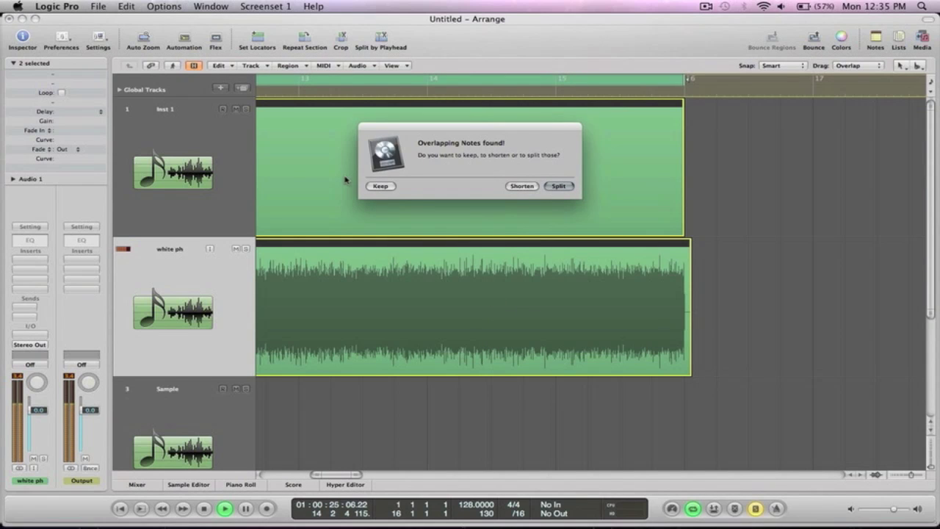
left_click(521, 187)
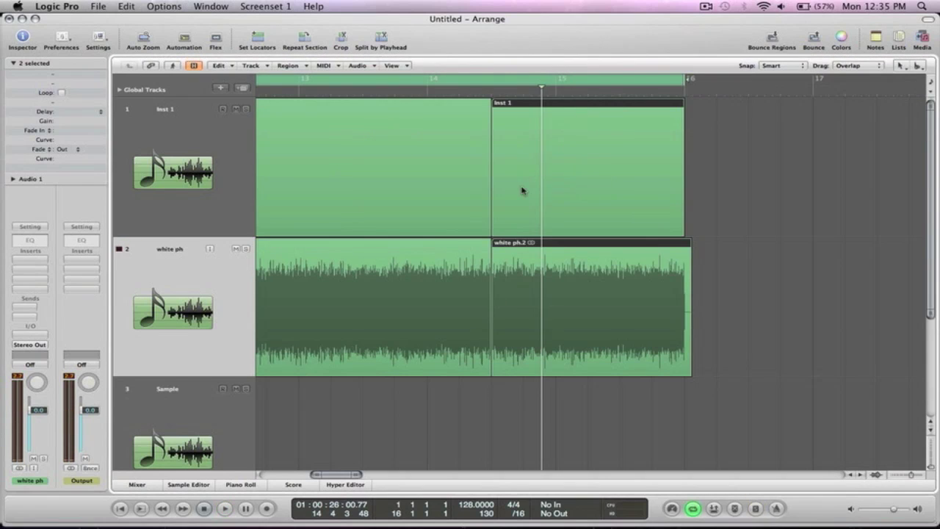
left_click(771, 181)
left_click(465, 151)
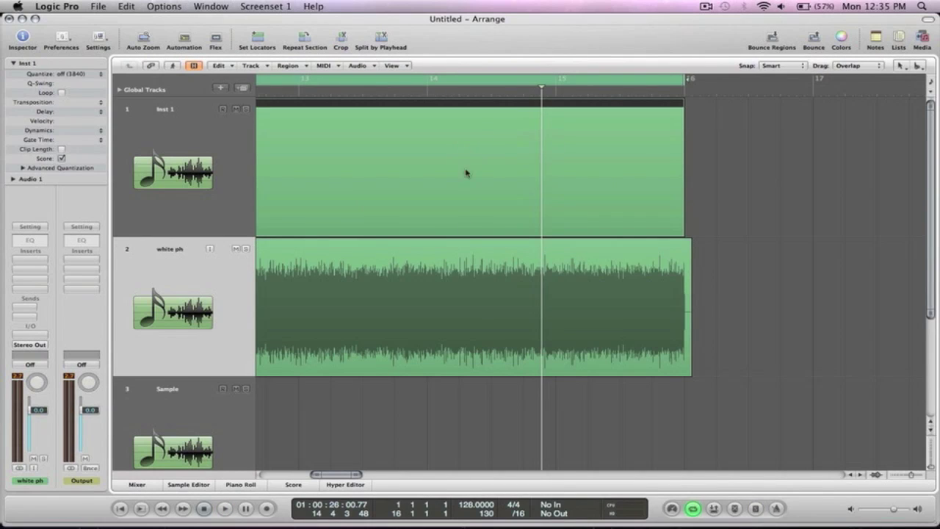
Cut off the end of the white ph region at 14 3 1 1 and stretch the remaining part to end at bar 16
left_click(470, 303)
left_click(491, 317)
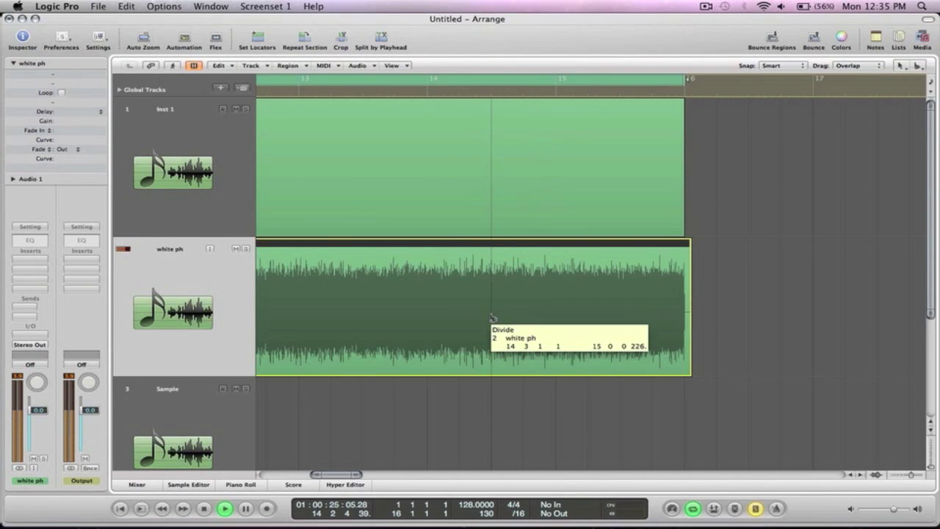
key("Delete")
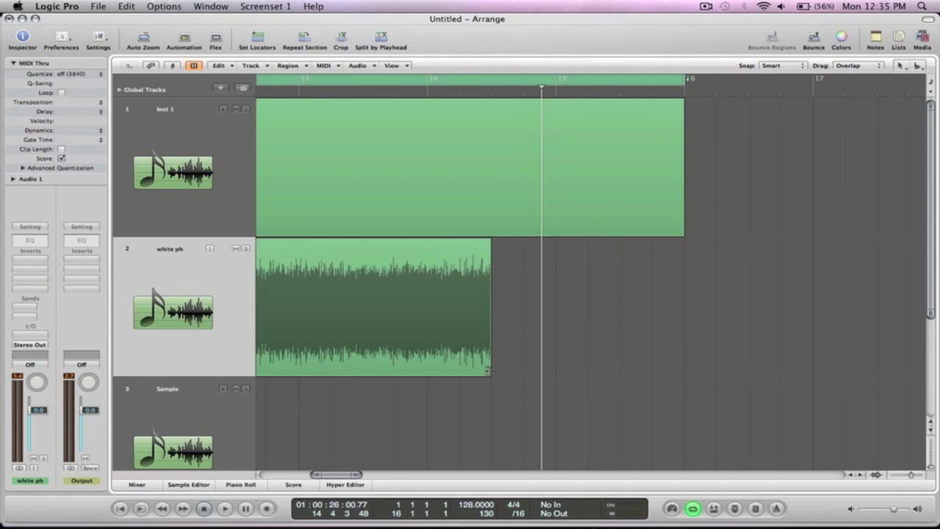
left_click_drag(489, 371, 684, 373)
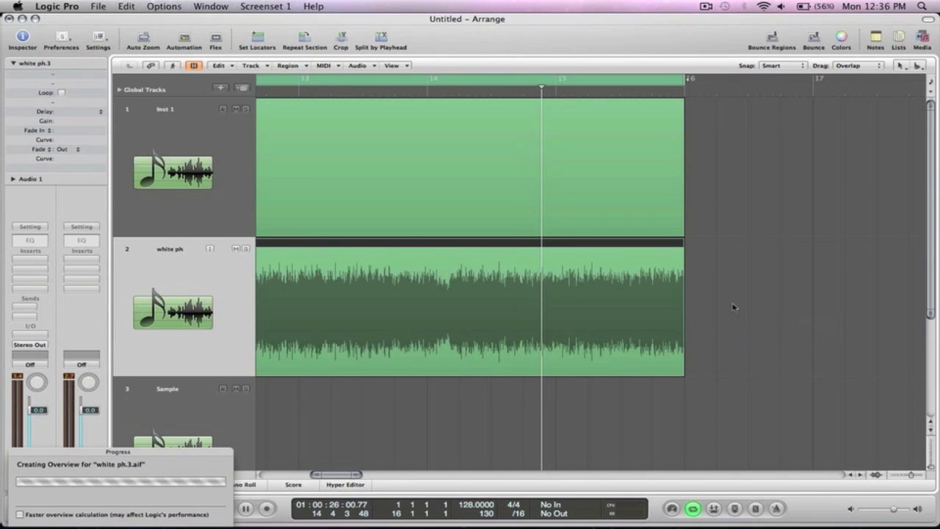
Solo the white ph track and play its region at the start and near the end to check the loop
key("z")
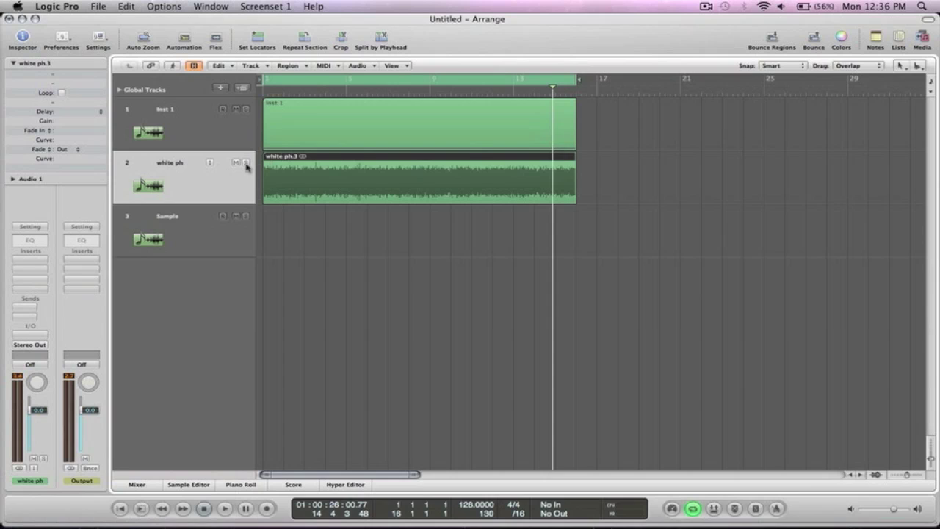
key("space")
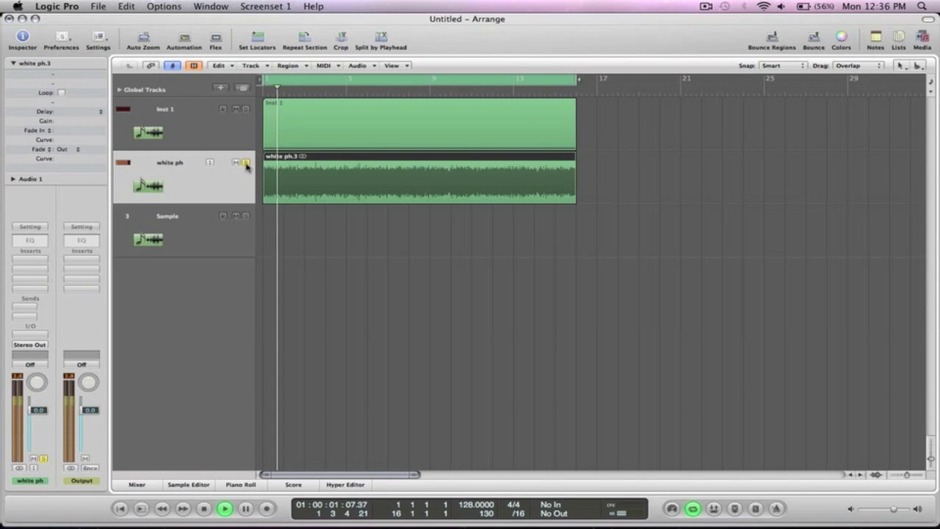
left_click(507, 90)
left_click(549, 90)
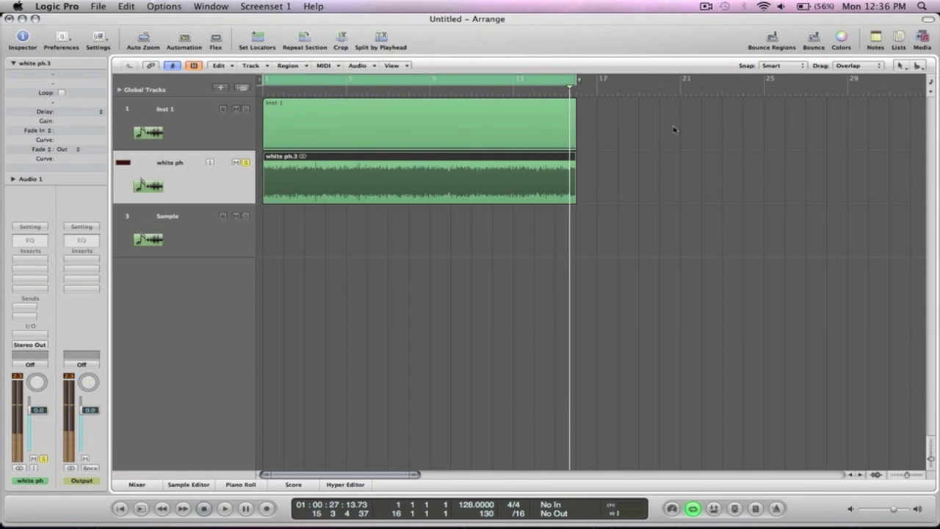
Add a Channel EQ to the white ph track and, during playback, enable its low cut at 365 Hz
left_click(36, 241)
key("Return")
key("space")
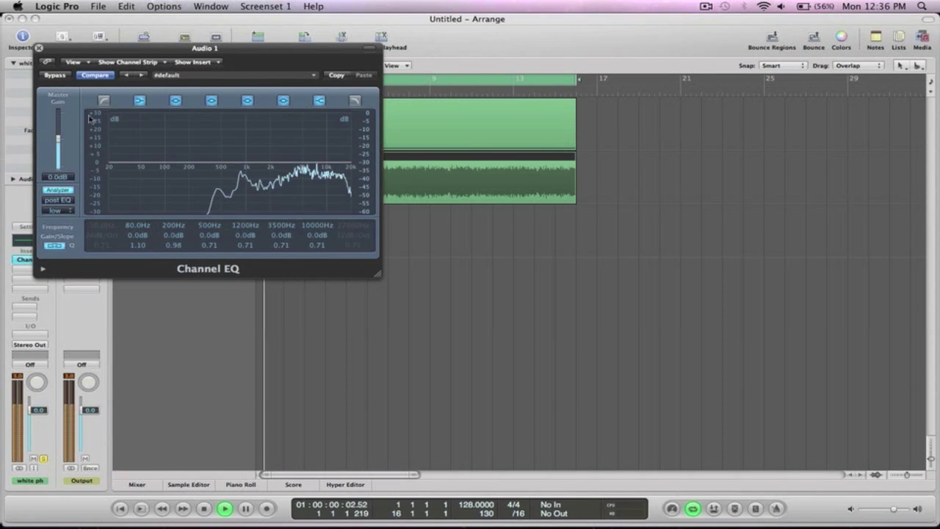
left_click(103, 100)
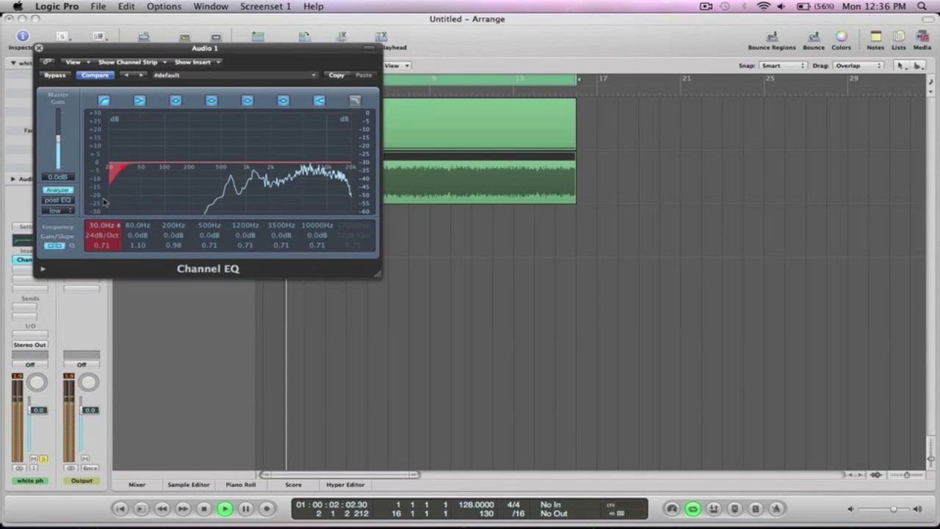
left_click_drag(103, 202, 209, 202)
Enable the high cut of the white ph Channel EQ at 11000 Hz, audition the result and close the EQ
left_click(355, 100)
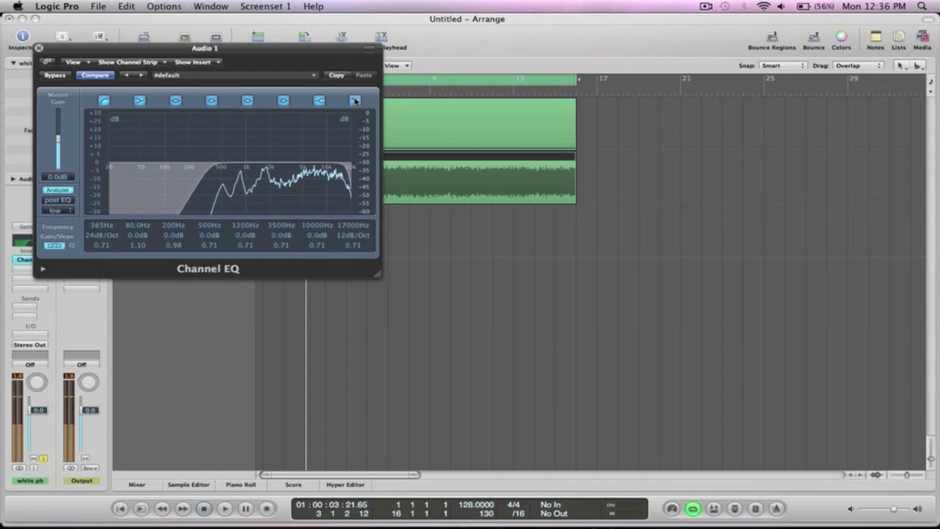
left_click_drag(356, 226, 355, 244)
key("space")
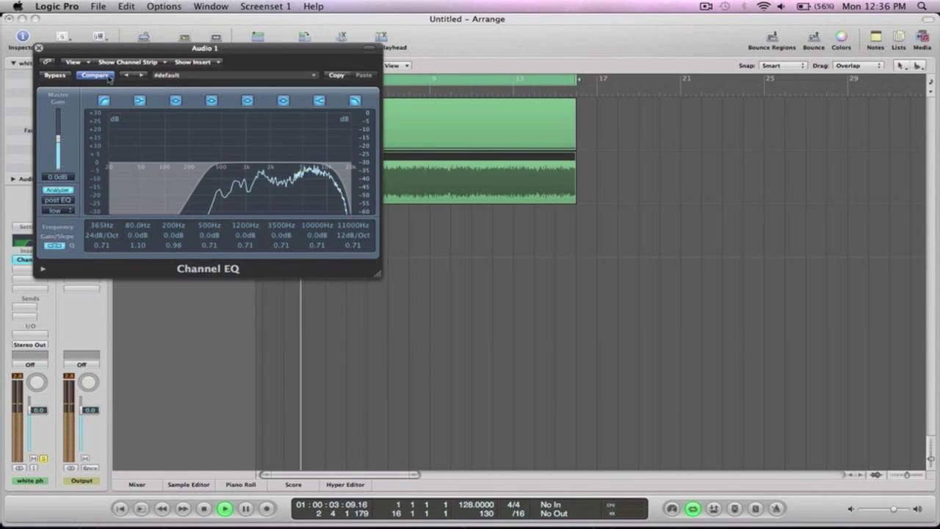
key("space")
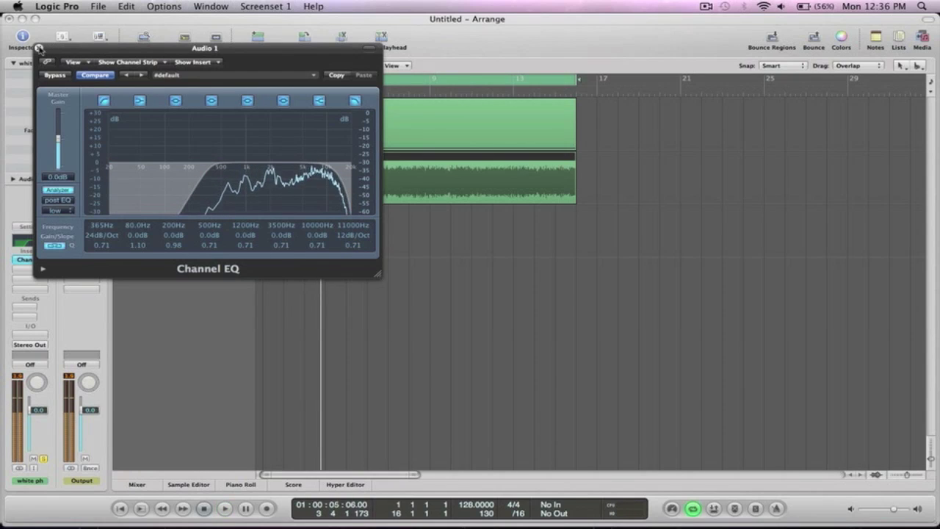
left_click(40, 48)
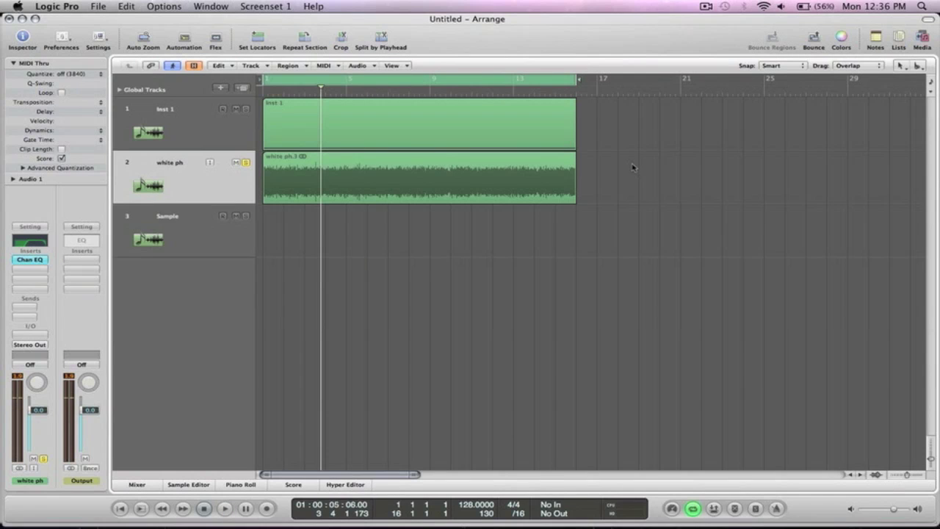
Mute the white ph track and remove the existing Flanger from the Inst 1 channel
left_click(236, 163)
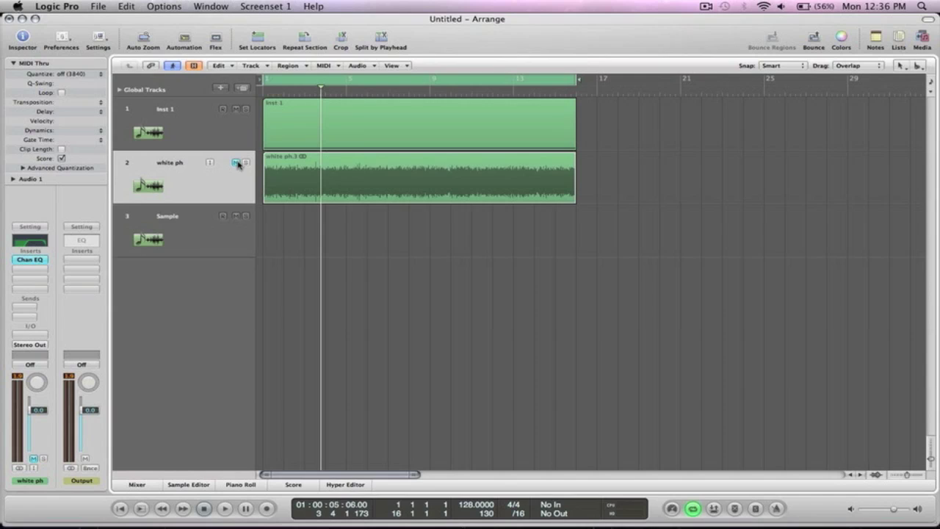
left_click(184, 129)
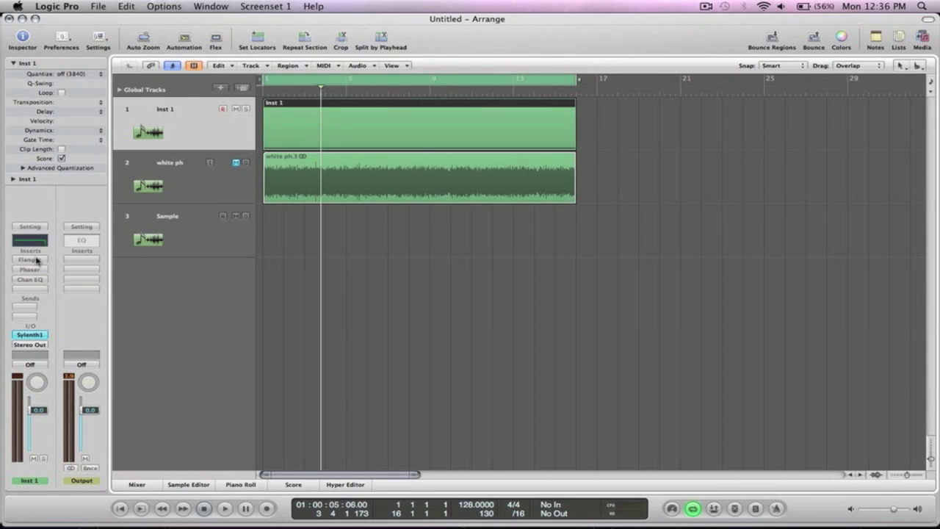
left_click(31, 263)
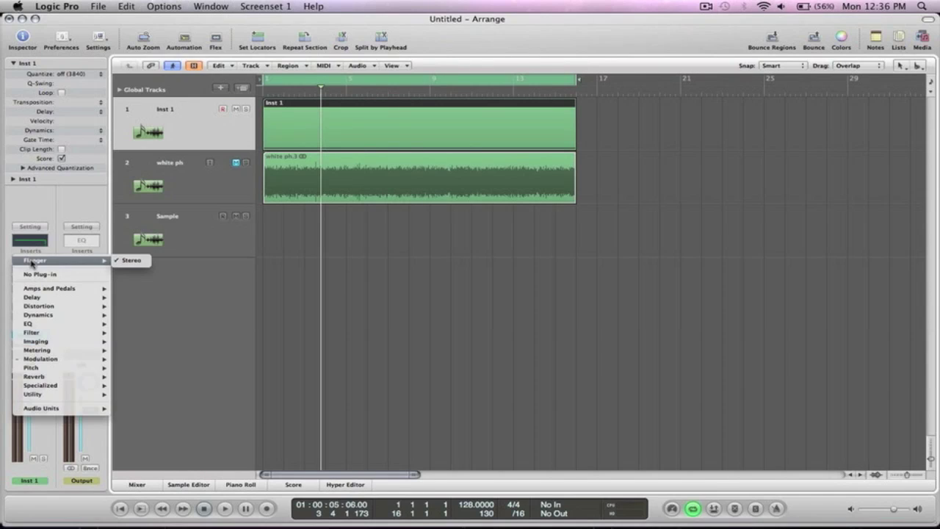
left_click(34, 271)
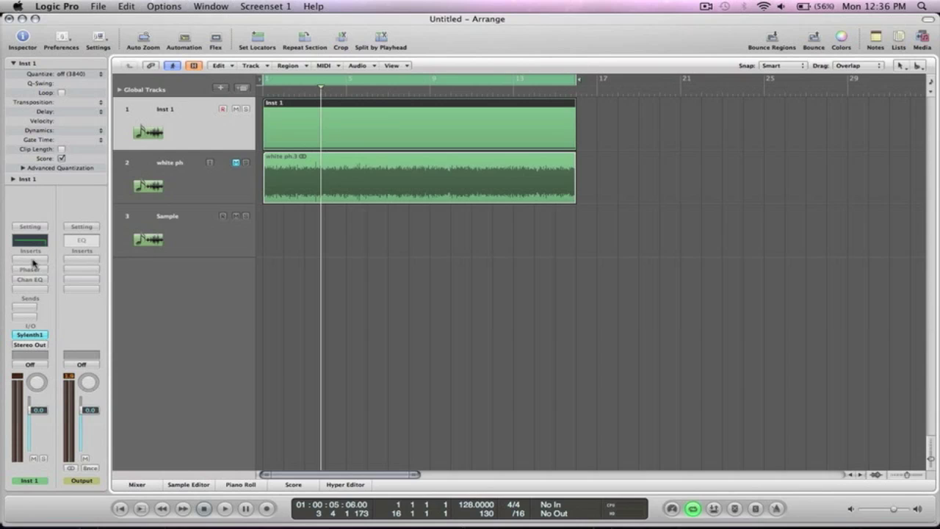
Insert a fresh Flanger from the modulation effects in the empty first insert slot of Inst 1
left_click(32, 263)
mouse_move(73, 397)
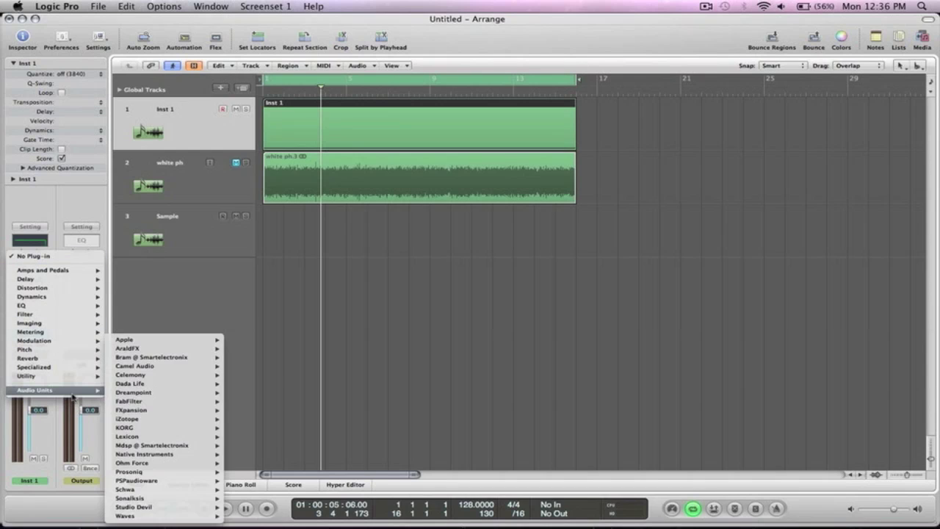
mouse_move(53, 336)
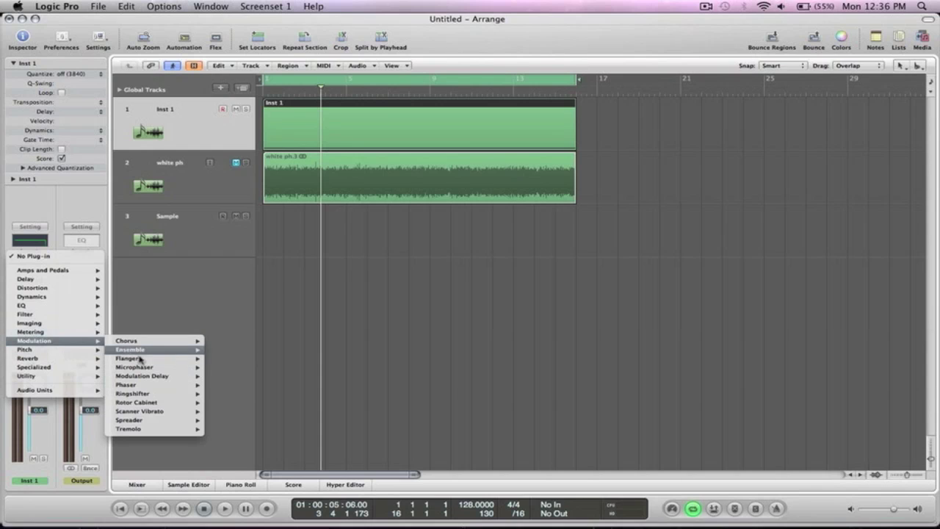
mouse_move(140, 359)
left_click(234, 359)
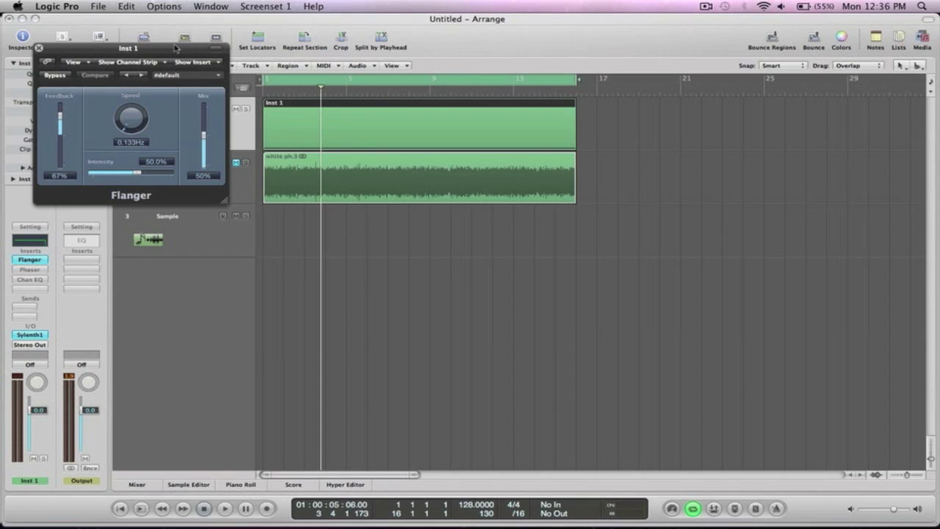
Activate the Channel EQ on Inst 1 with its high cut off and play the noise through its analyzer
left_click(30, 280)
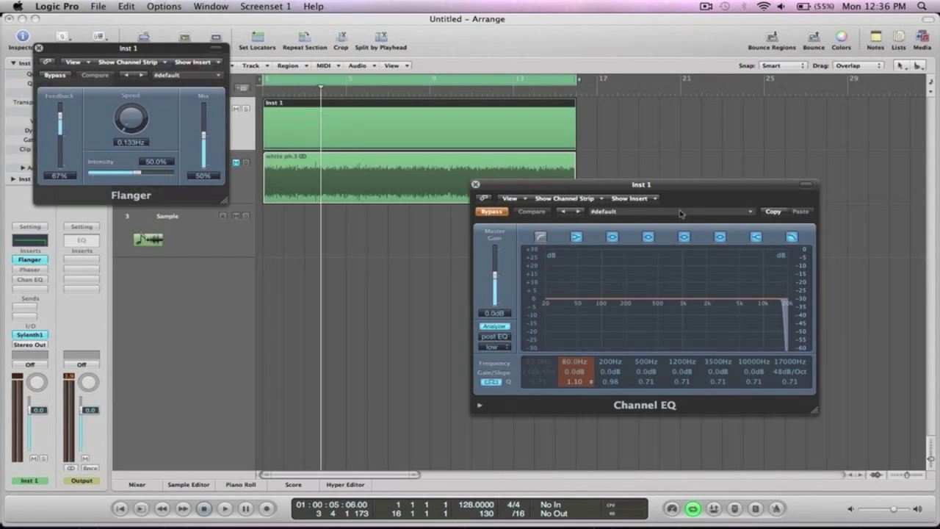
left_click(791, 236)
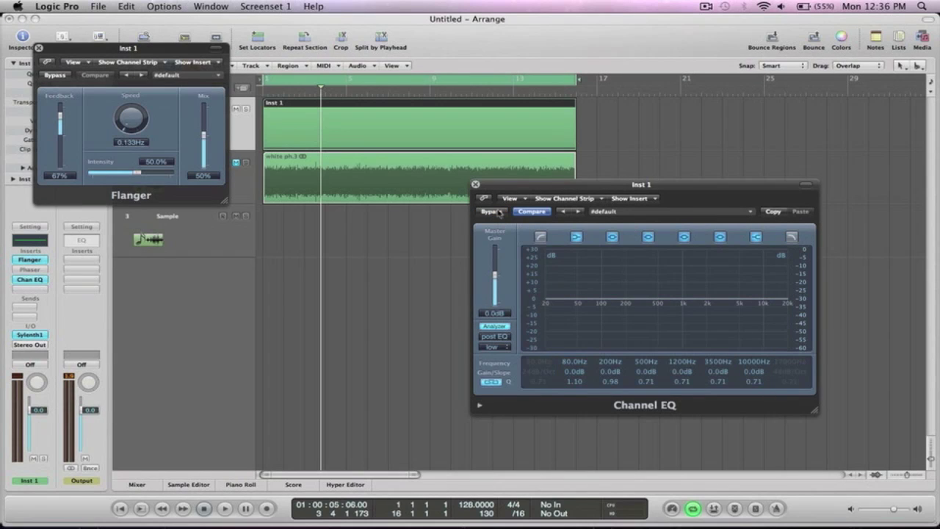
left_click_drag(602, 189, 718, 56)
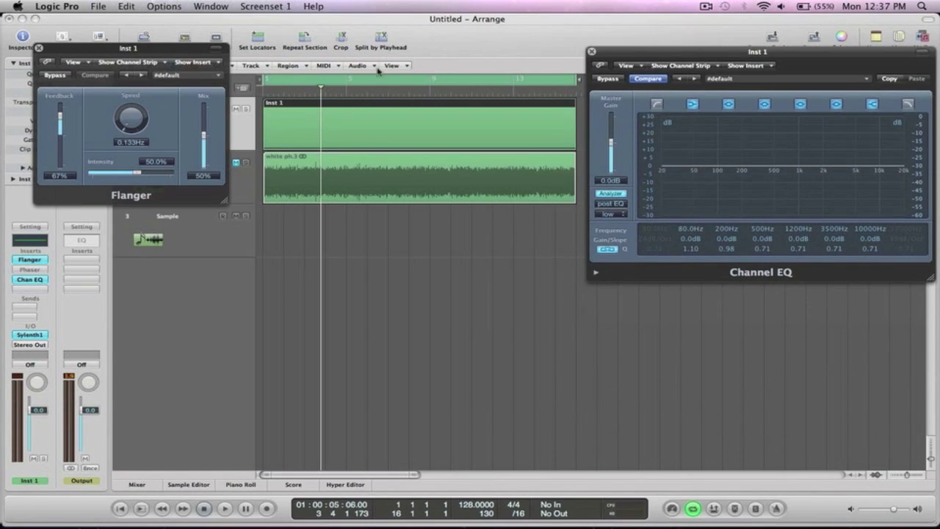
key("space")
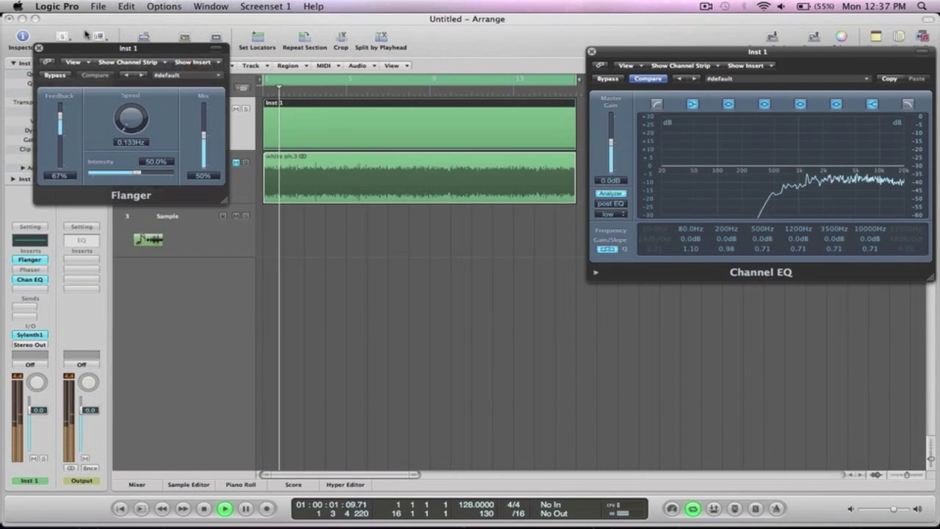
Set the Flanger's speed to 0.000 Hz, intensity to 0%, mix to 100% and feedback to -81%, and audition it
left_click_drag(117, 47, 425, 263)
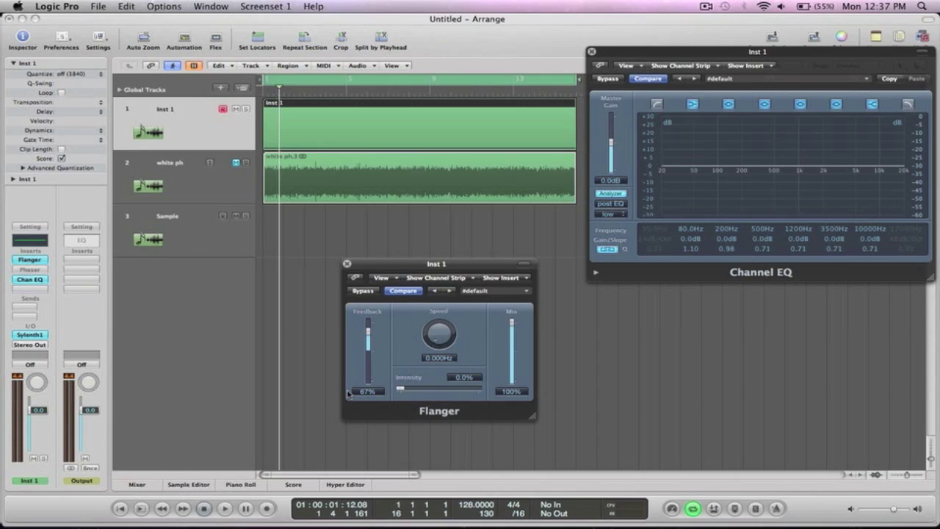
left_click_drag(368, 329, 369, 375)
key("space")
key("space")
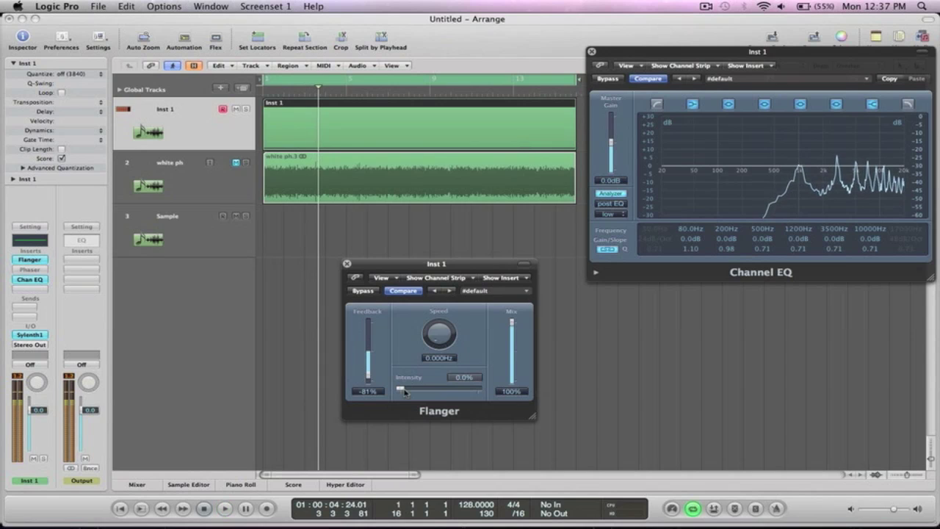
Play Inst 1 from the start while switching the Flanger's bypass on and off to compare the sound and spectrum
key("Return")
key("space")
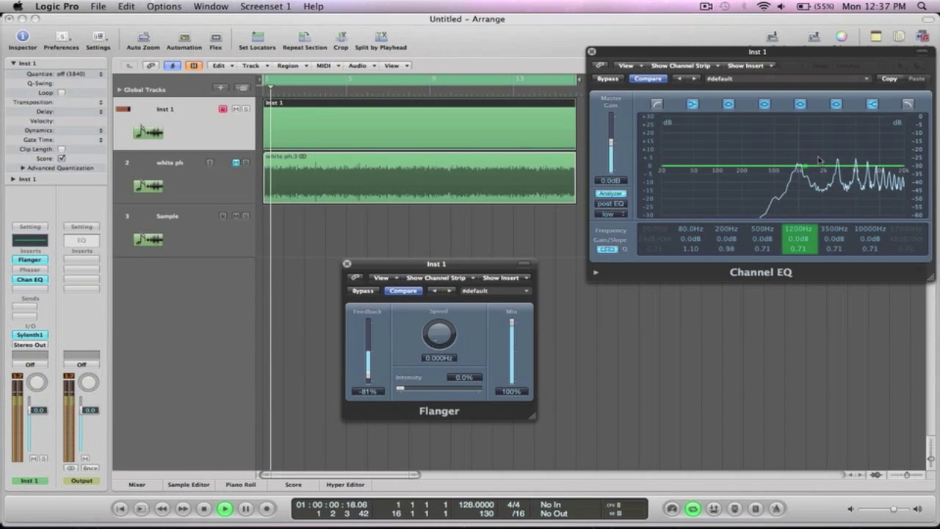
left_click(363, 291)
key("Return")
left_click(365, 292)
left_click(364, 292)
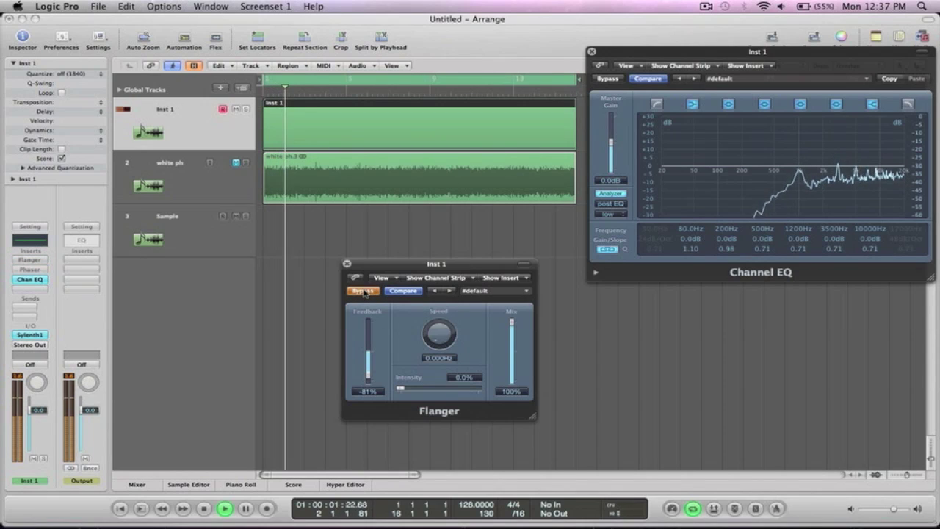
left_click(364, 291)
left_click(365, 292)
key("space")
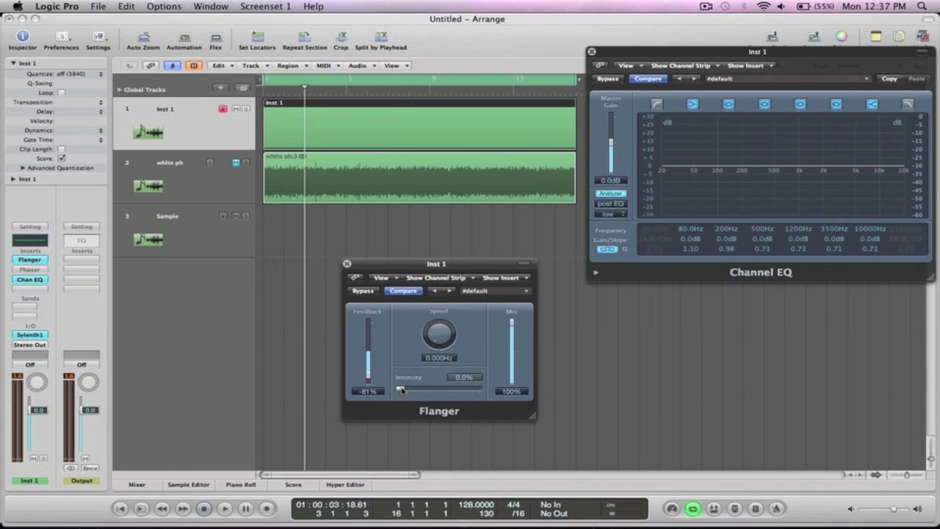
Set the Flanger's intensity to 1.5% while listening to the noise
key("space")
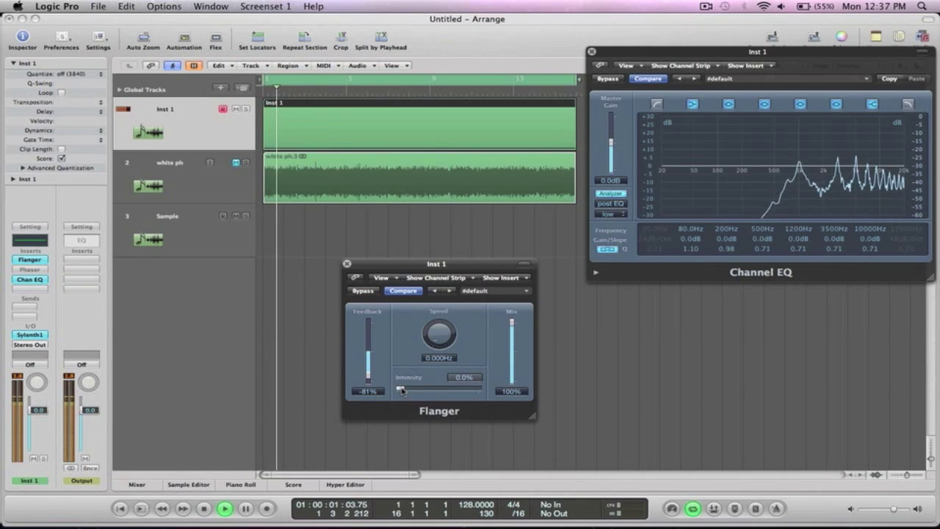
left_click_drag(402, 390, 402, 390)
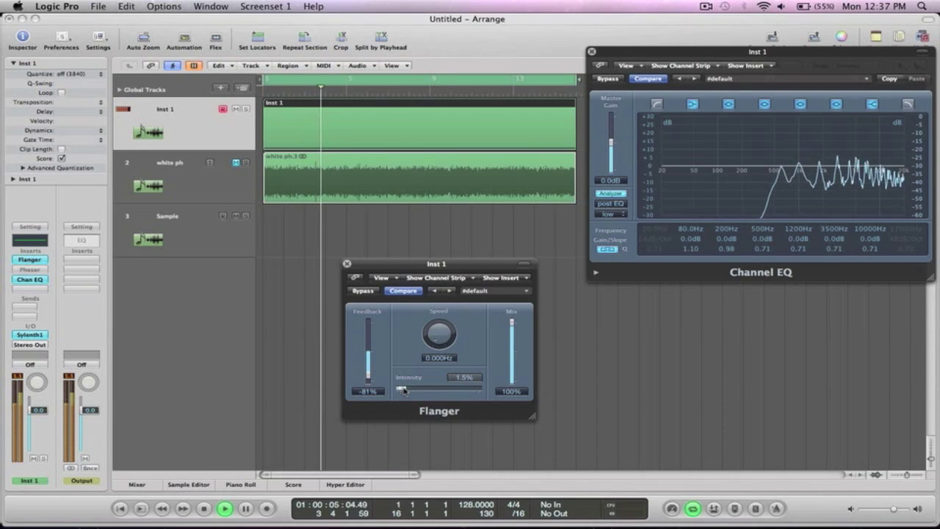
key("space")
mouse_move(404, 391)
left_mouse_down()
mouse_move(416, 391)
mouse_move(403, 391)
left_mouse_up()
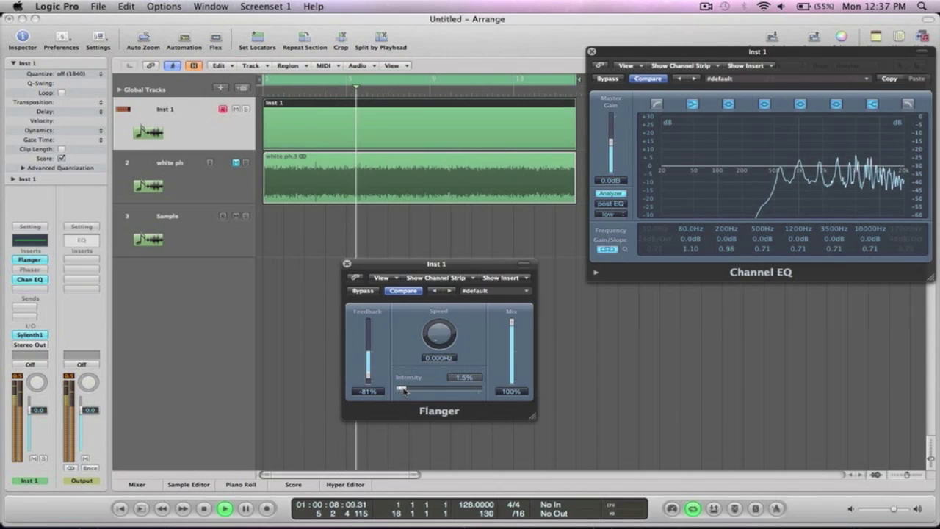
Set the Flanger's feedback to -77% and audition the result from the start
left_click_drag(368, 381, 368, 379)
key("Return")
key("space")
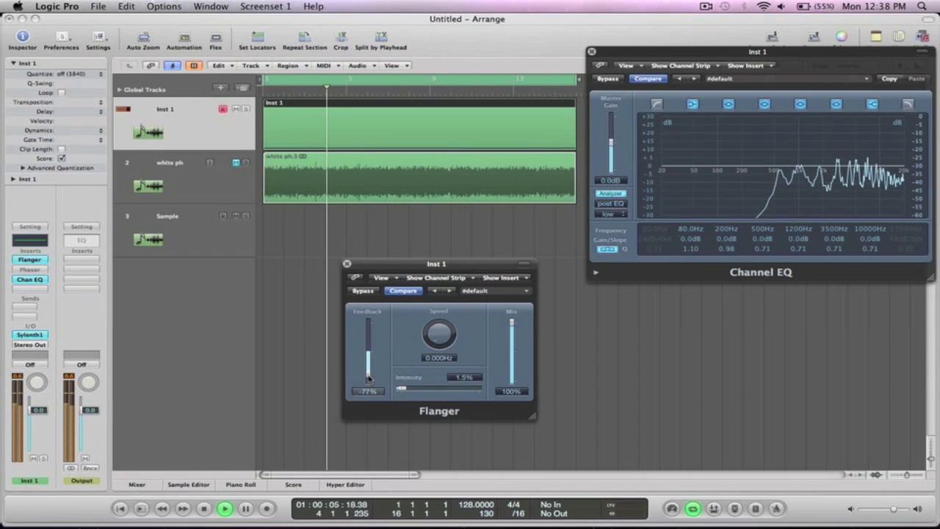
key("Return")
key("space")
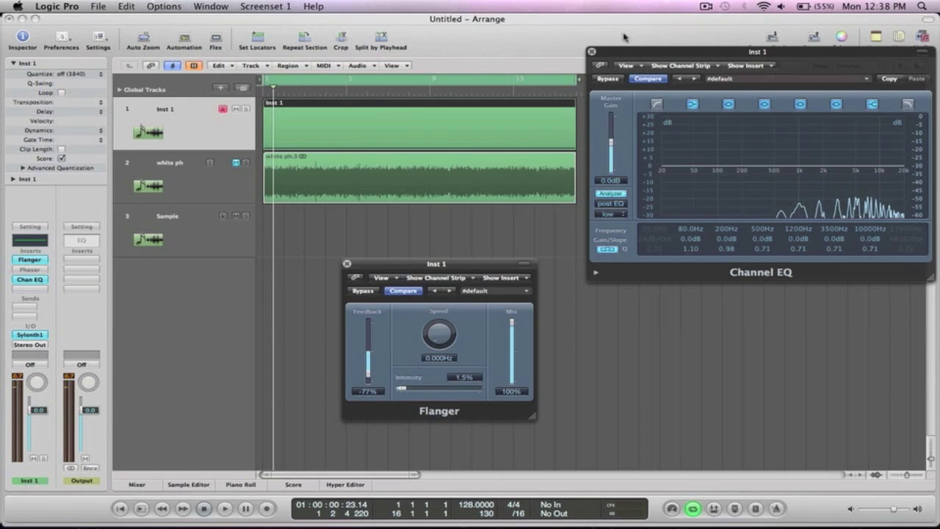
Bypass and close Inst 1's Channel EQ, and bounce the Inst 1 region in place to a new track named white fl
left_click(607, 78)
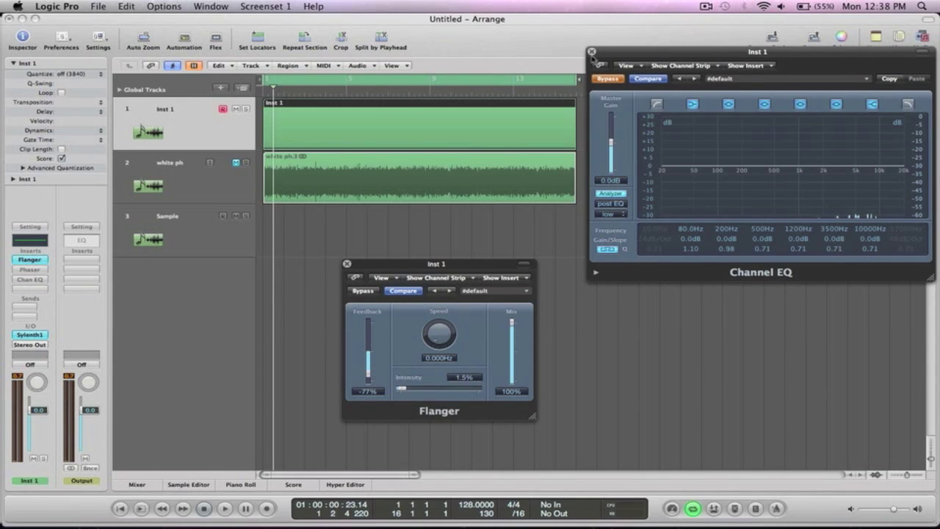
left_click(593, 52)
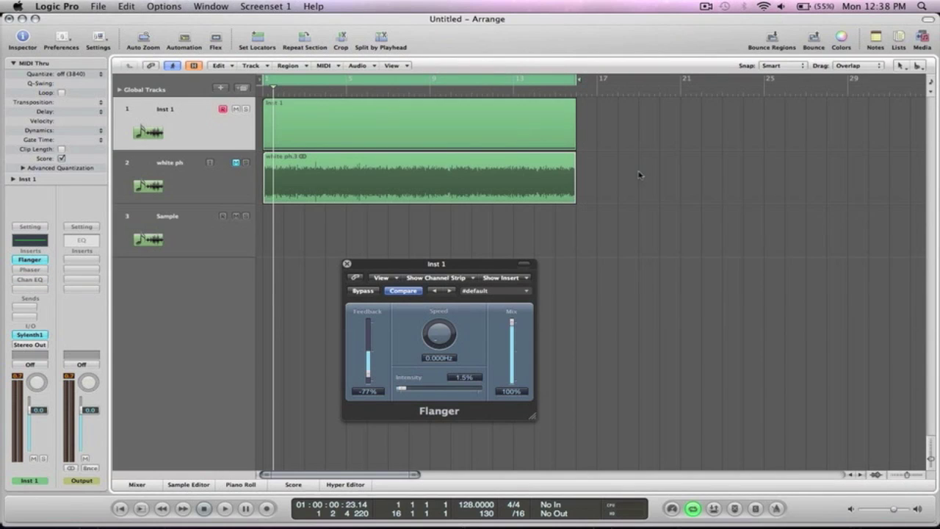
right_click(394, 132)
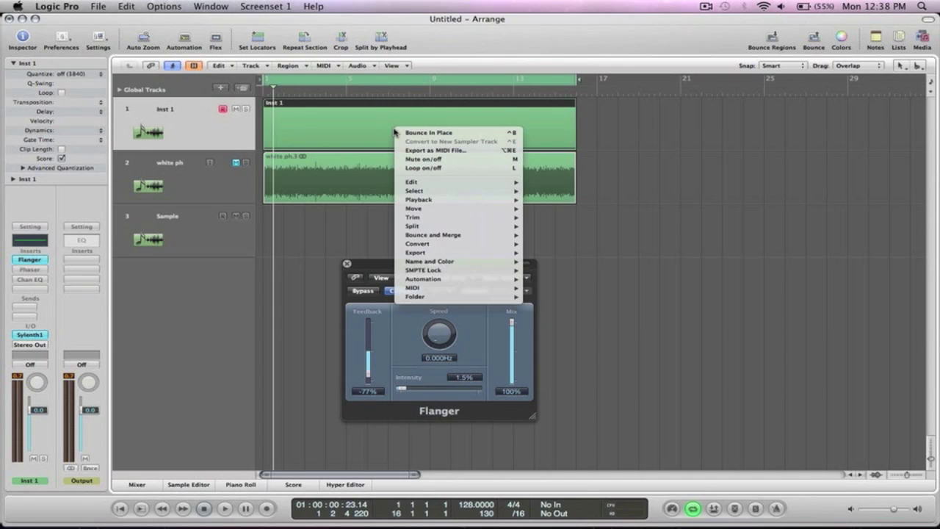
left_click(401, 133)
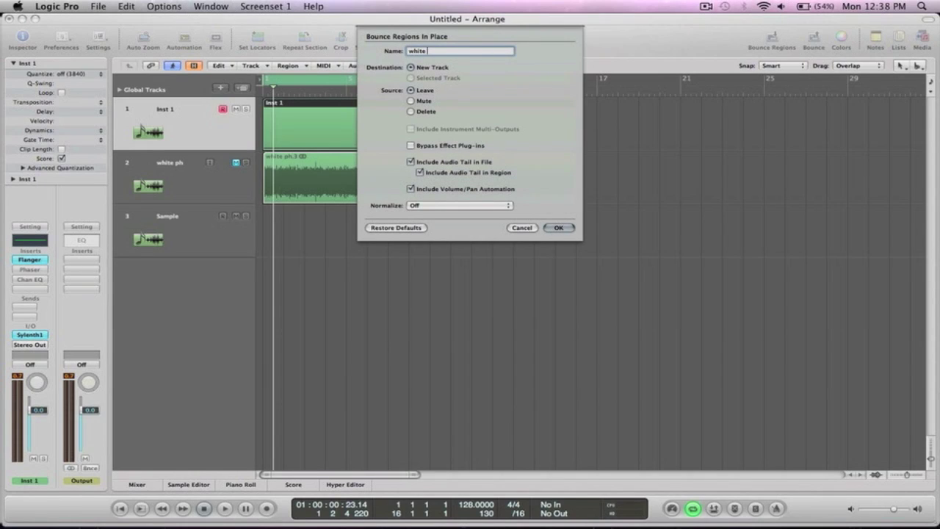
key("Return")
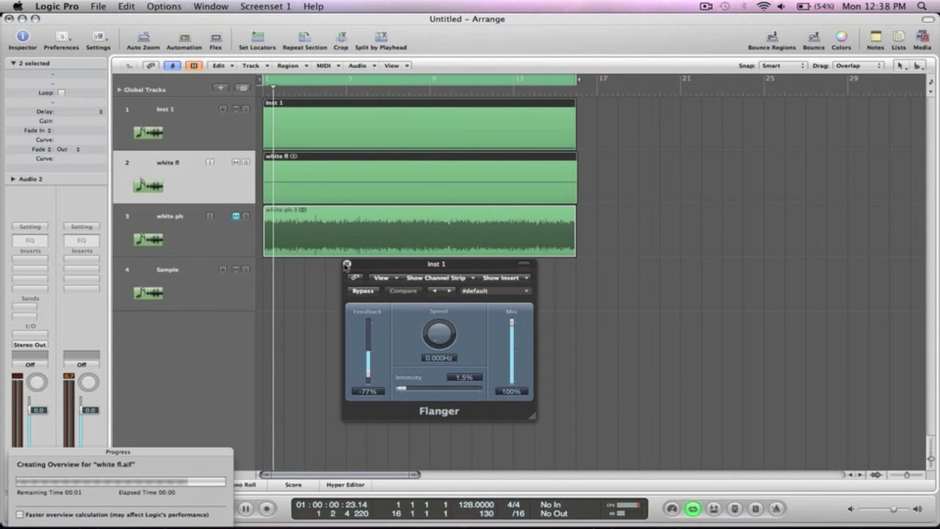
Close the Flanger window and select only the bounced white fl region
left_click(347, 264)
left_click(675, 230)
left_click(410, 172)
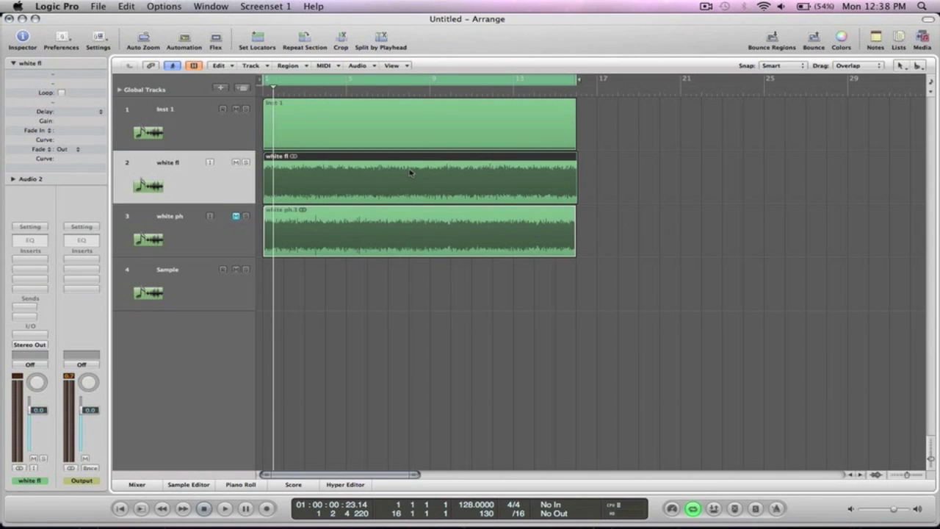
Load a stereo EXS24 sampler as the instrument of the Sample track
left_click(169, 288)
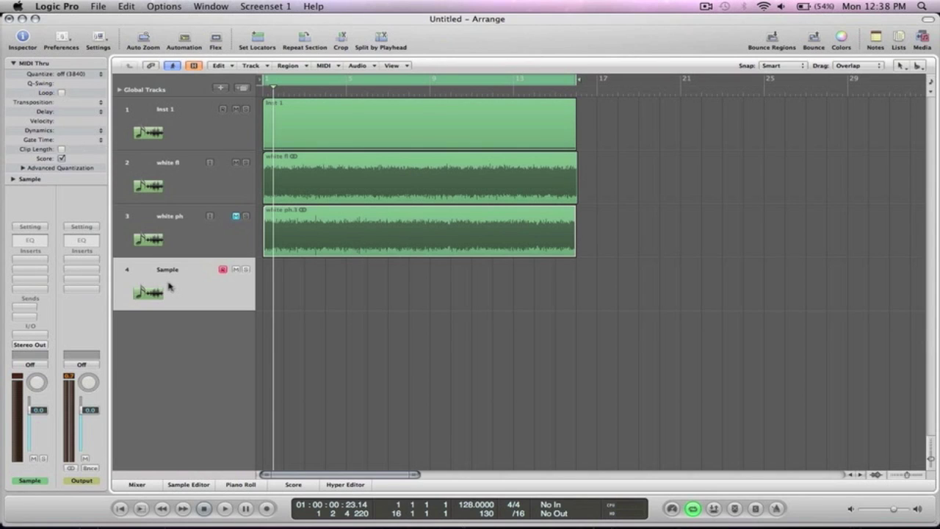
left_click(34, 338)
mouse_move(81, 506)
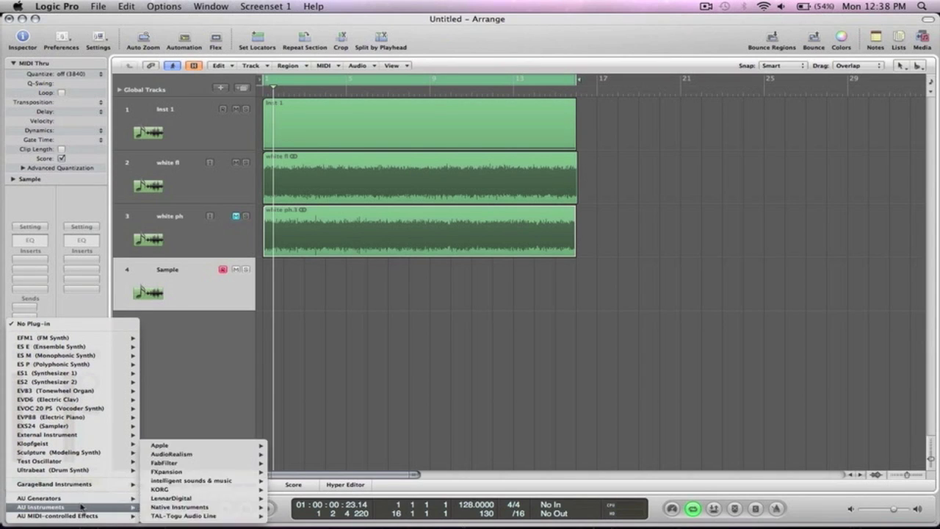
mouse_move(207, 491)
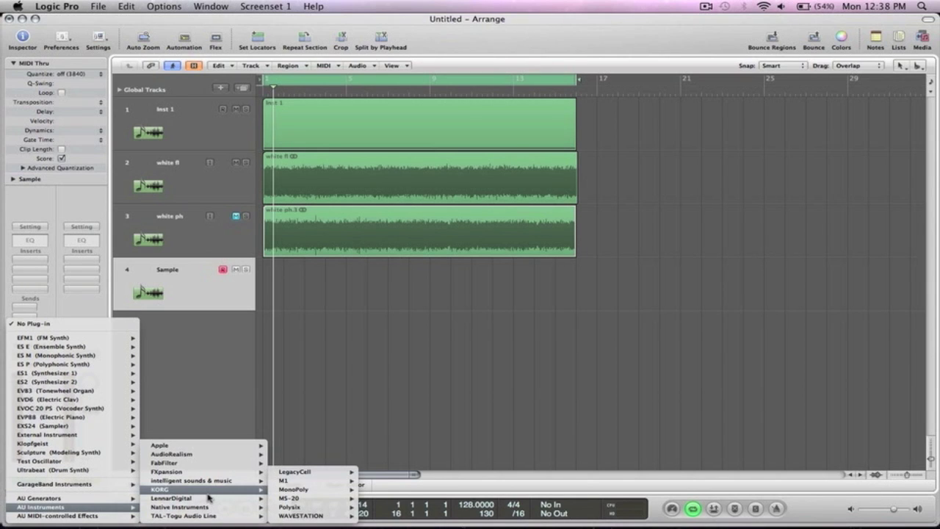
mouse_move(44, 427)
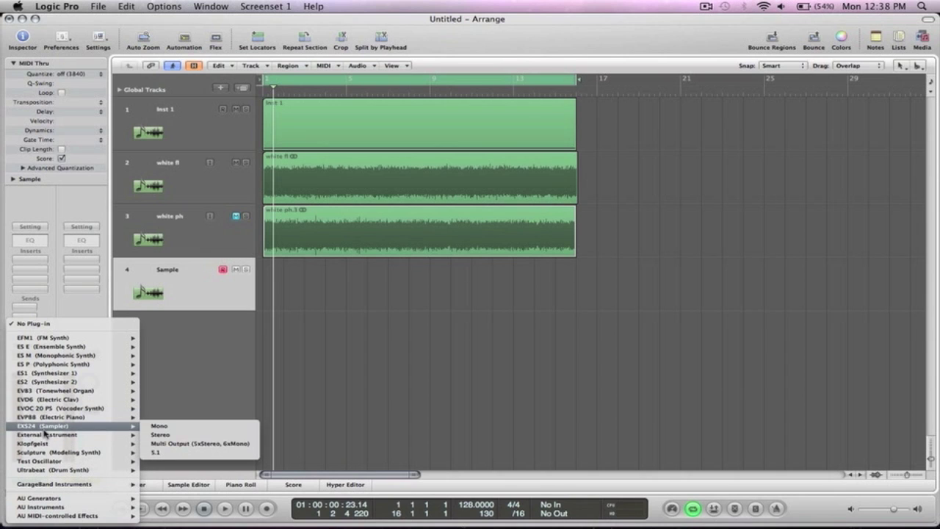
left_click(176, 437)
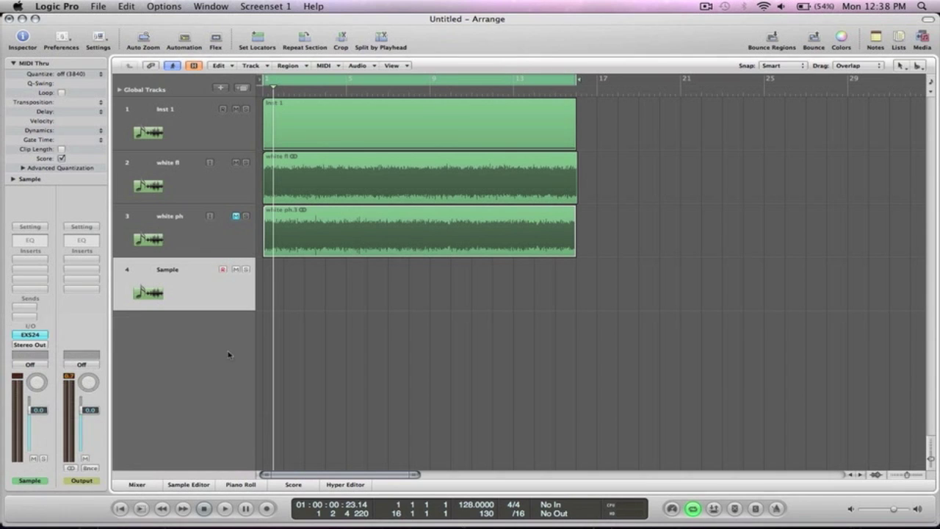
Open the EXS24 instrument editor with an empty new instrument for the Sample track
left_click(242, 76)
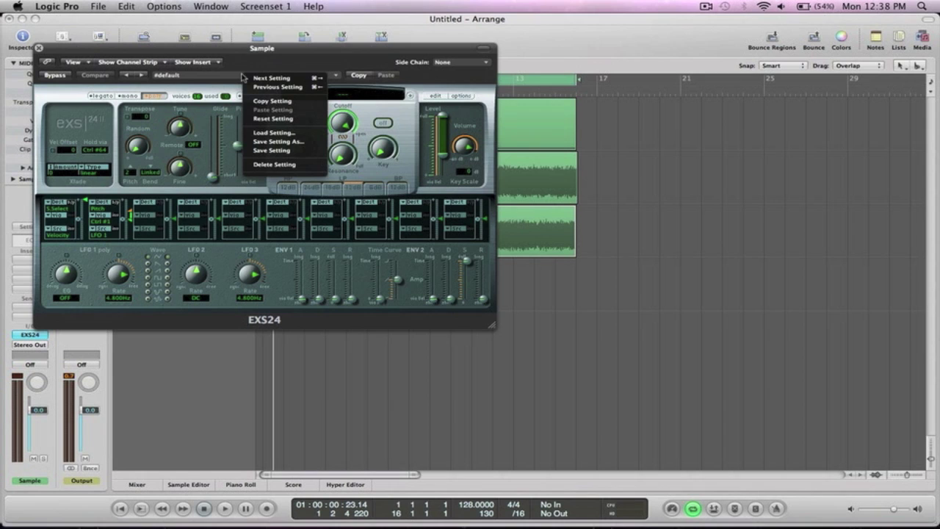
left_click(204, 96)
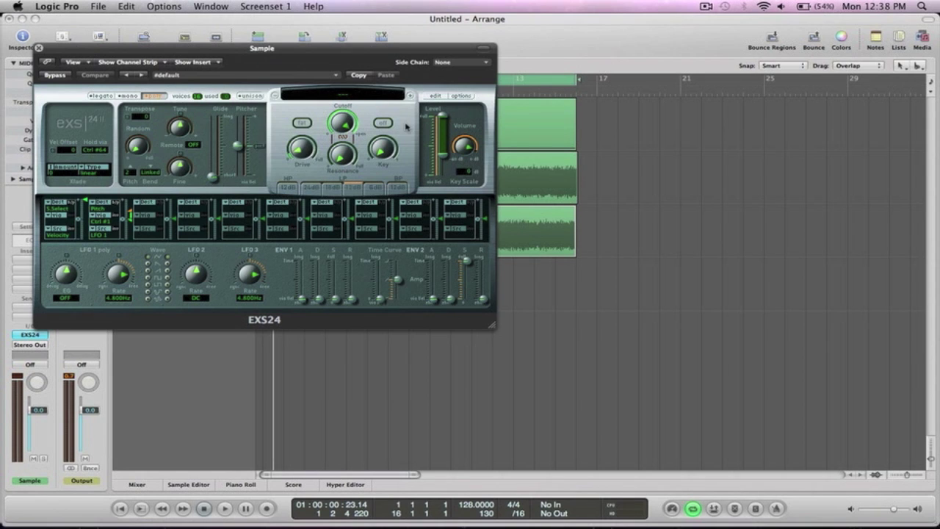
left_click(437, 96)
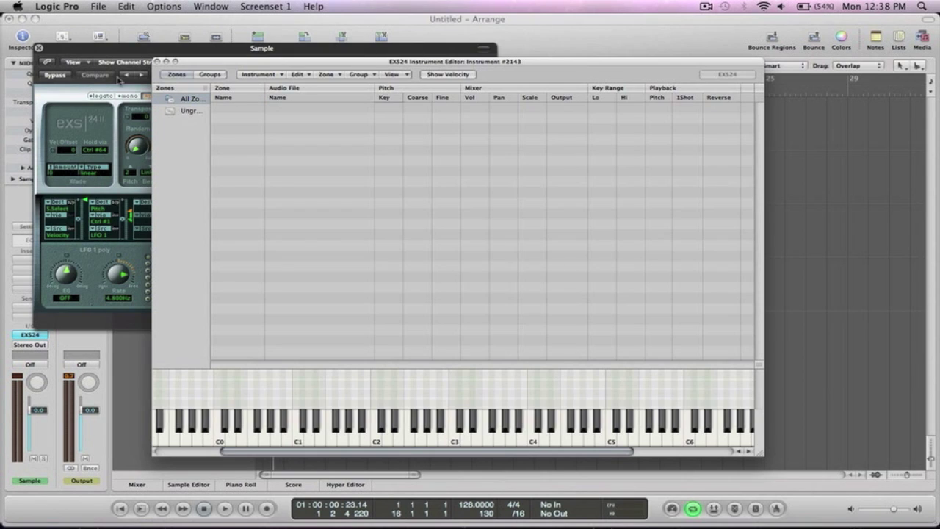
Add the white fl region as a zone in the new EXS24 instrument, audition it on the keyboard, and close the instrument editor
left_click(40, 49)
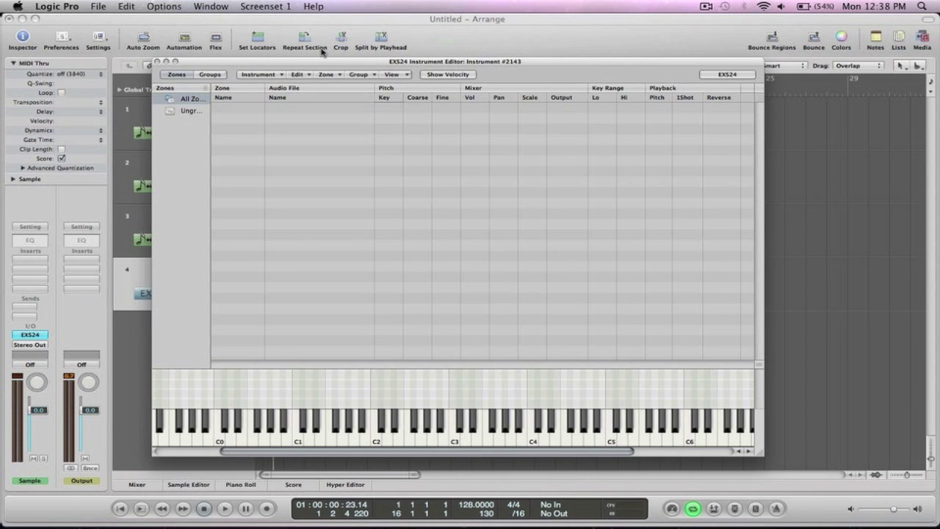
left_click_drag(318, 67, 473, 125)
left_click_drag(281, 172, 544, 213)
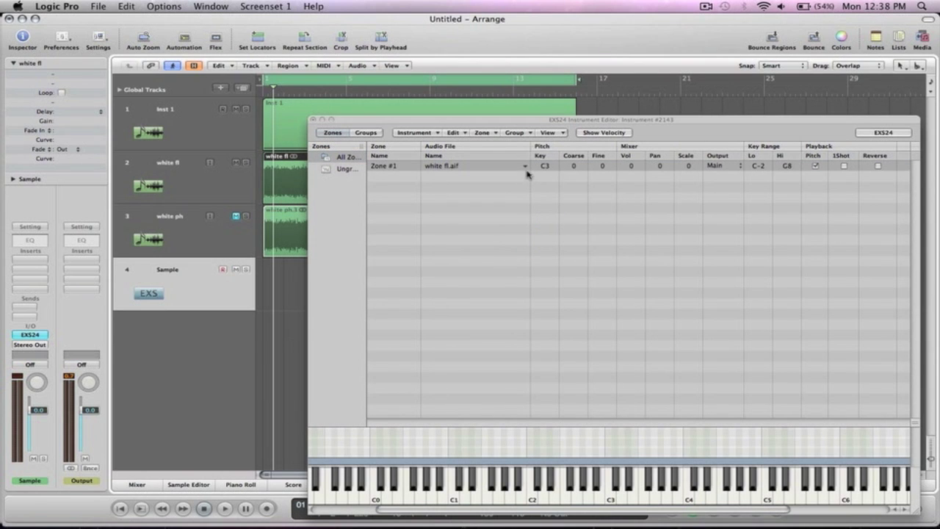
left_click(610, 500)
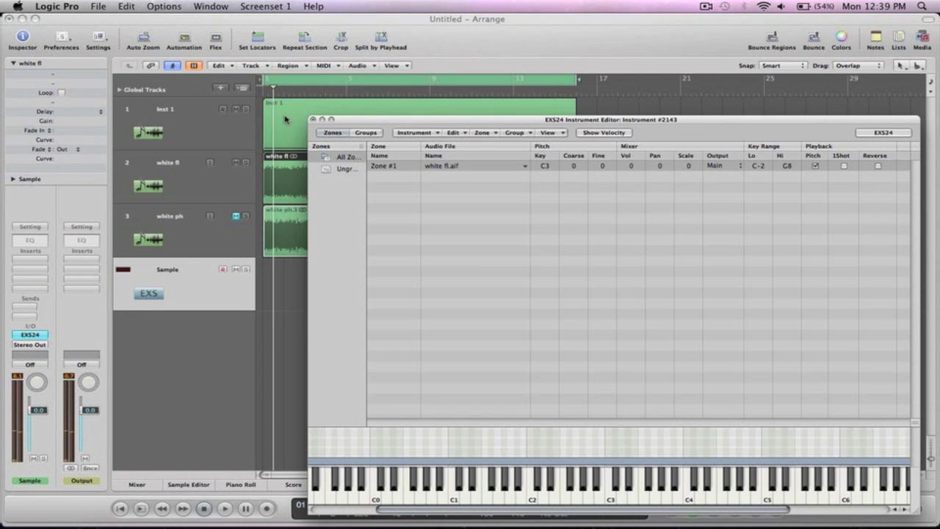
left_click(322, 119)
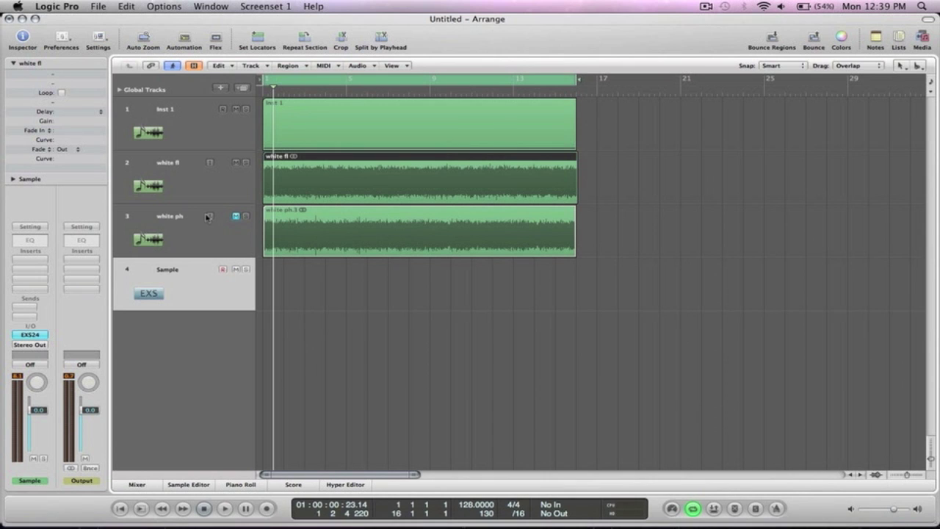
In the Sample track's EXS24, slightly adjust the volume, set the upward pitch bend range to 12, and close its window
left_click(30, 334)
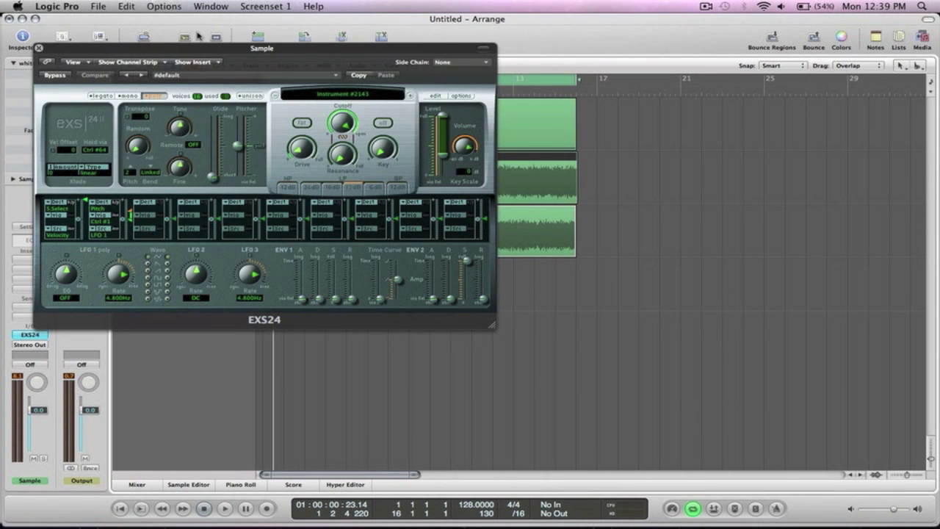
left_click_drag(467, 145, 467, 141)
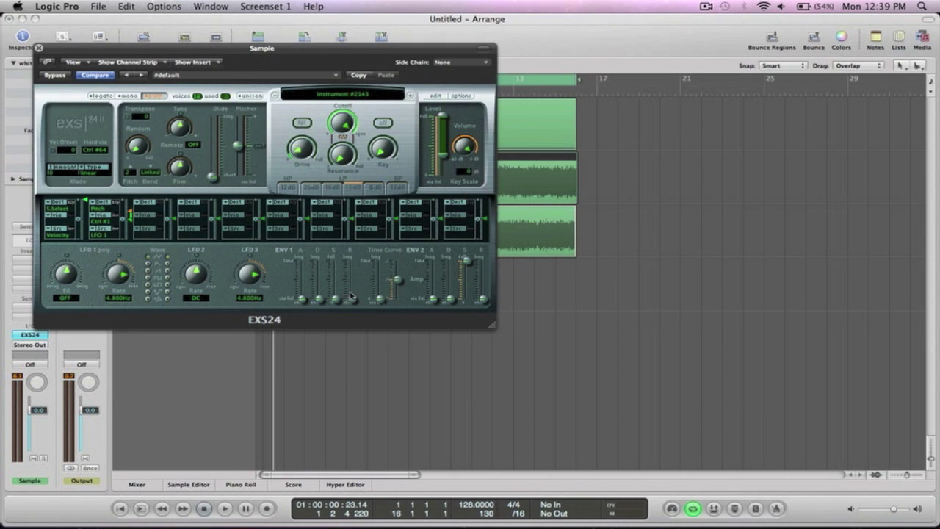
left_click(129, 175)
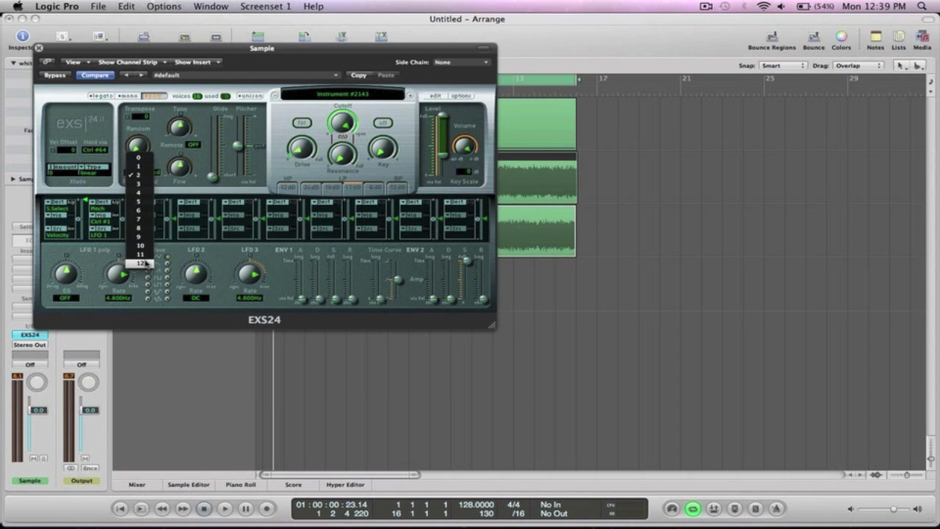
left_click(140, 263)
left_click(38, 48)
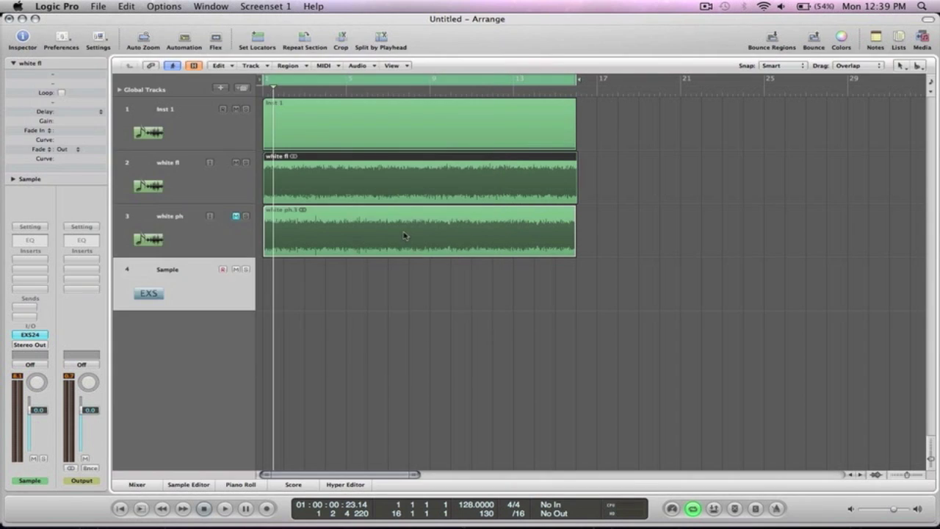
Create an empty MIDI region at bar 1 on the Sample track and open it in the Piano Roll
key("Escape")
left_click(406, 317)
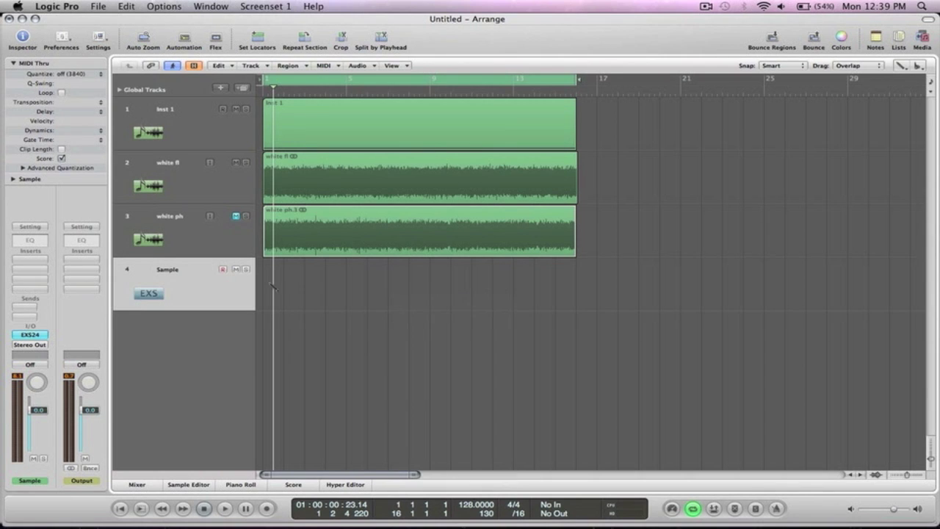
left_click(272, 286)
key("Escape")
left_click(269, 283)
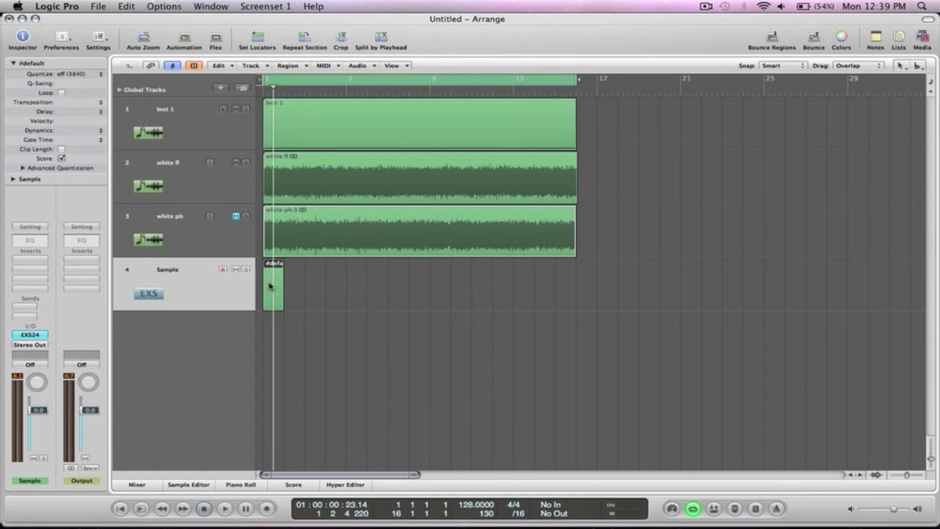
double_click(270, 286)
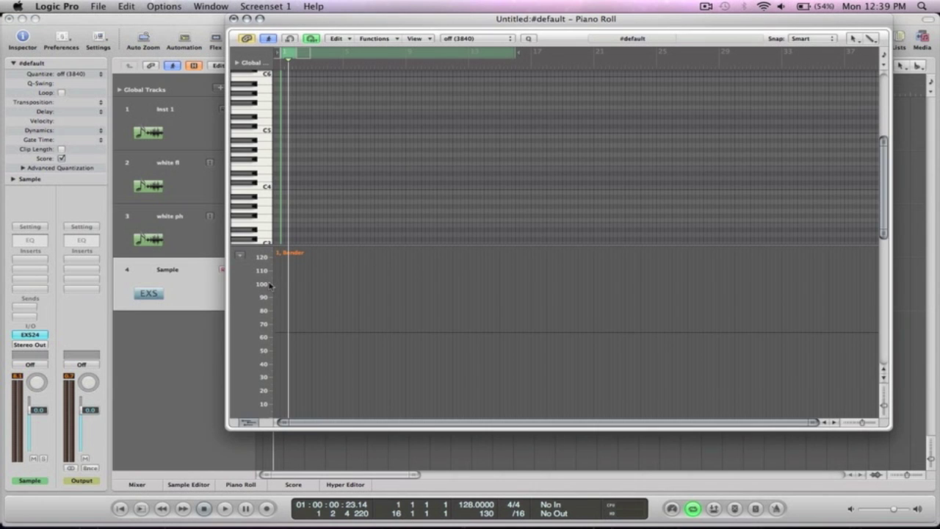
Draw a long C3 note from the start of bar 1 to bar 16 and briefly audition it
scroll(319, 160, "down", 4)
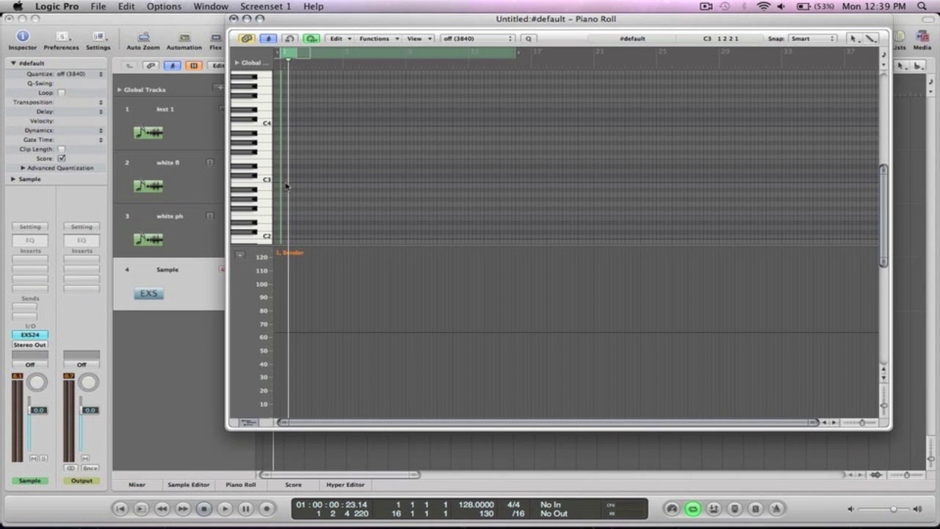
left_click(383, 59)
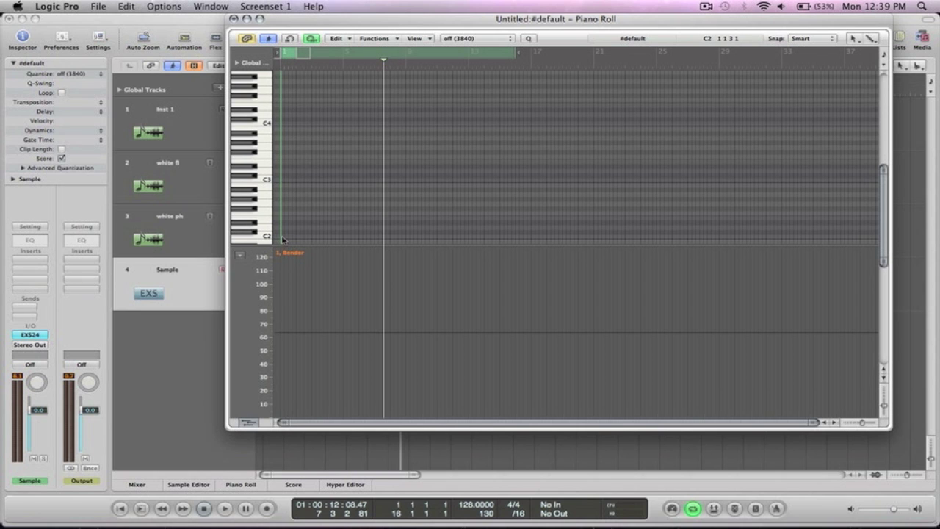
left_click_drag(312, 207, 264, 137)
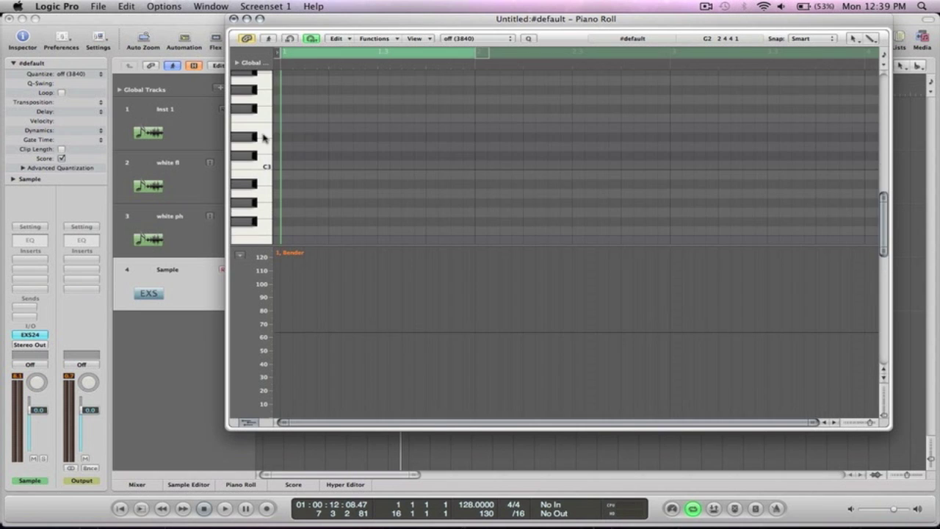
left_click(289, 165)
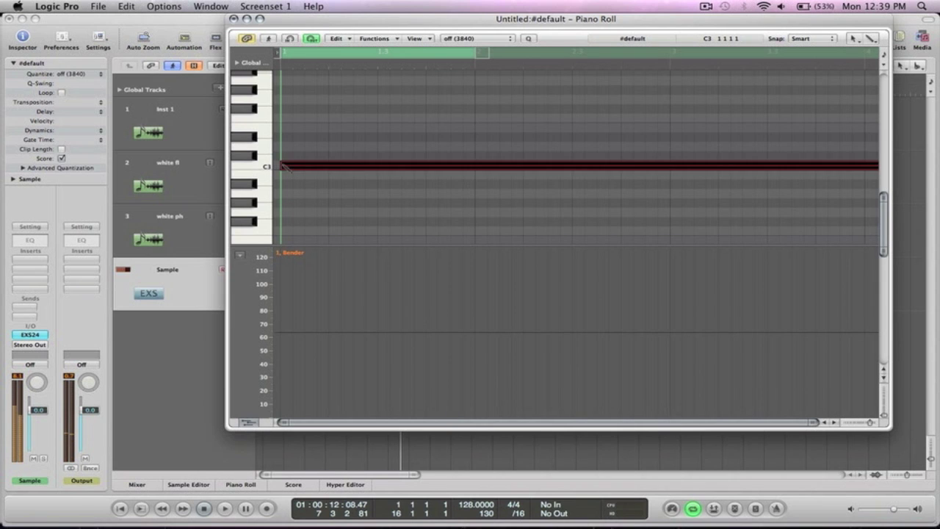
left_click(352, 144, "ctrl+alt")
key("space")
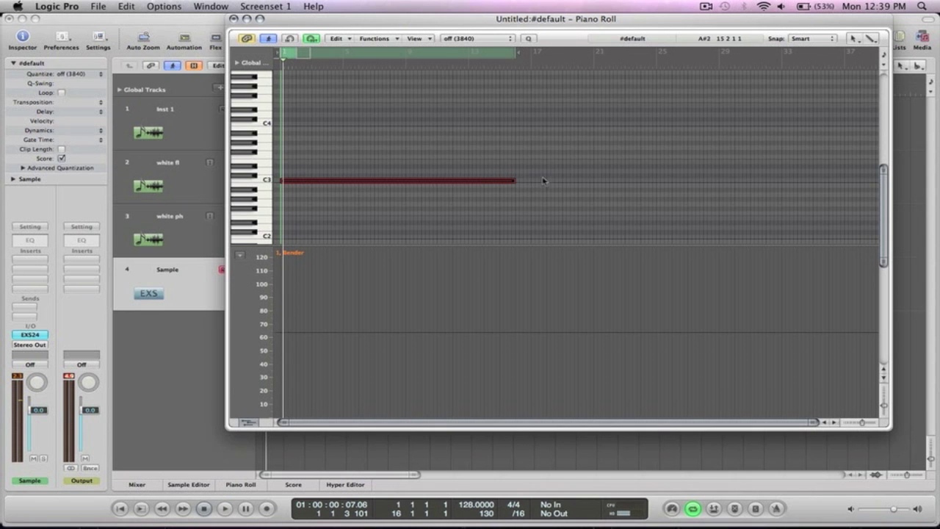
Close the Piano Roll and mute the white fl and Inst 1 tracks
left_click(233, 19)
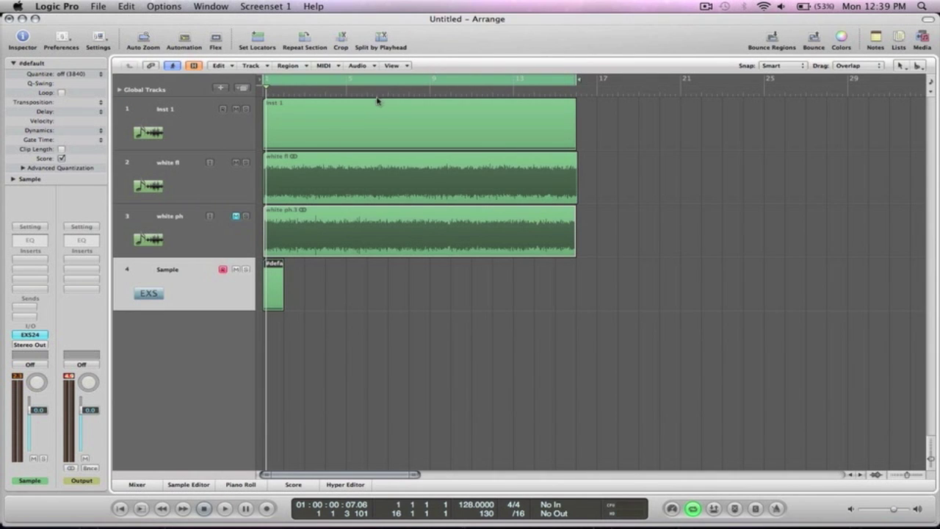
left_click(236, 162)
left_click(236, 109)
Lengthen the Sample track's MIDI region to bar 16 and play it back briefly
left_click_drag(279, 305, 575, 320)
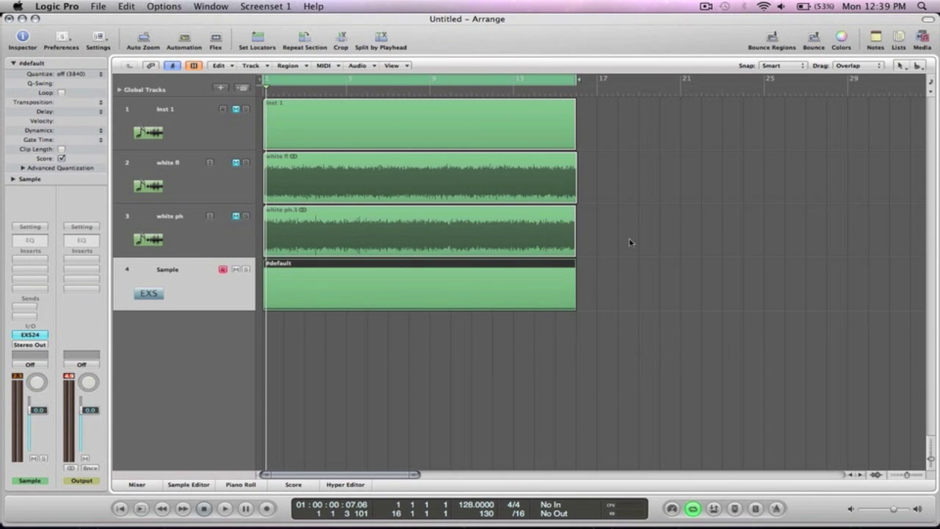
left_click(627, 246)
key("space")
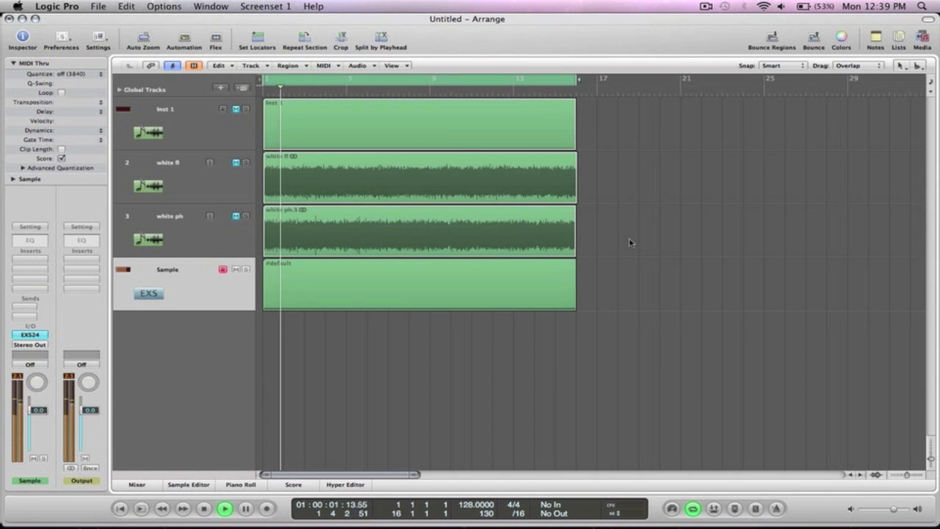
key("space")
In the Sample region's Piano Roll, draw a rising pitch bend line from -64 at bar 1 to 62 at bar 16
left_click(369, 297)
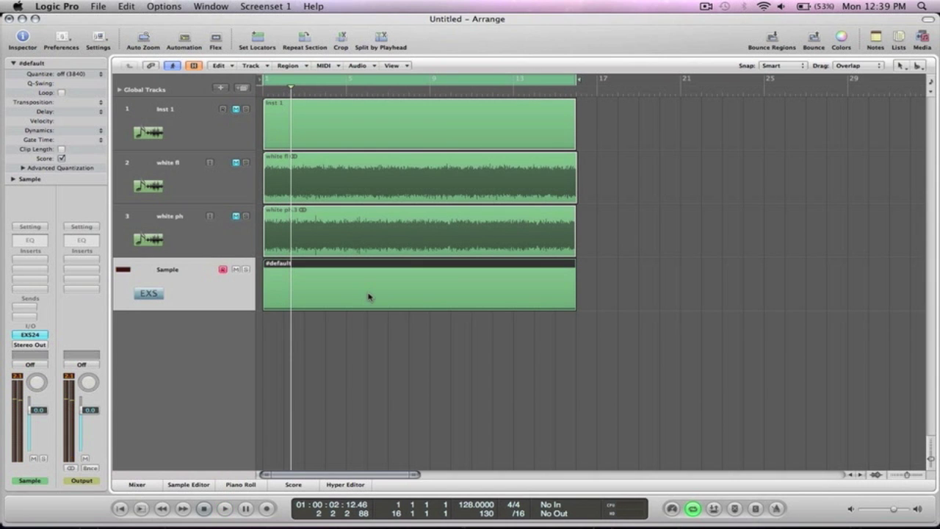
key("super+6")
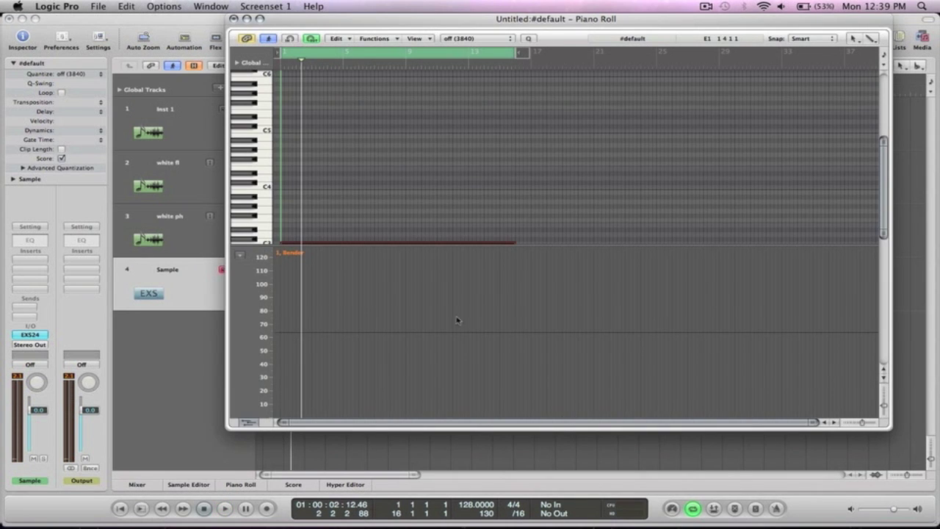
scroll(519, 207, "down", 2)
left_click_drag(522, 226, 282, 203)
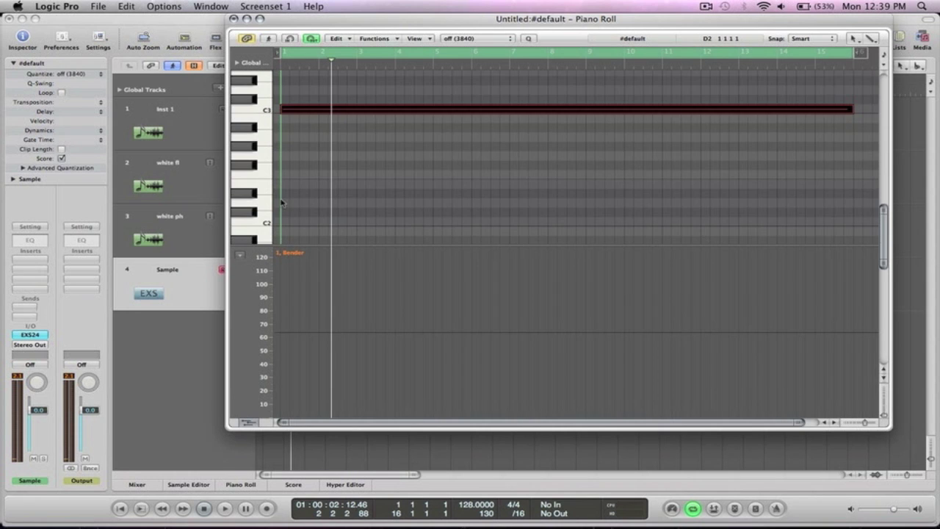
left_click(856, 335)
left_click_drag(280, 332, 282, 414)
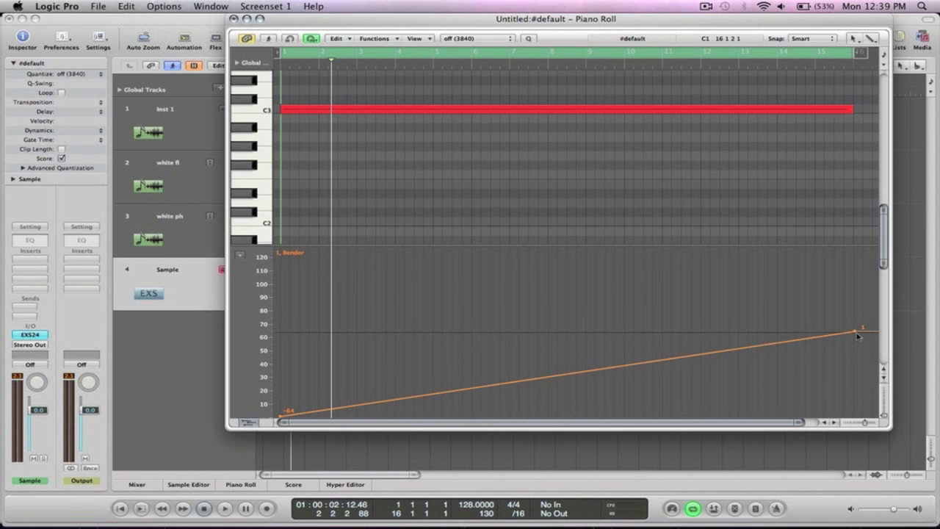
left_click_drag(856, 333, 856, 253)
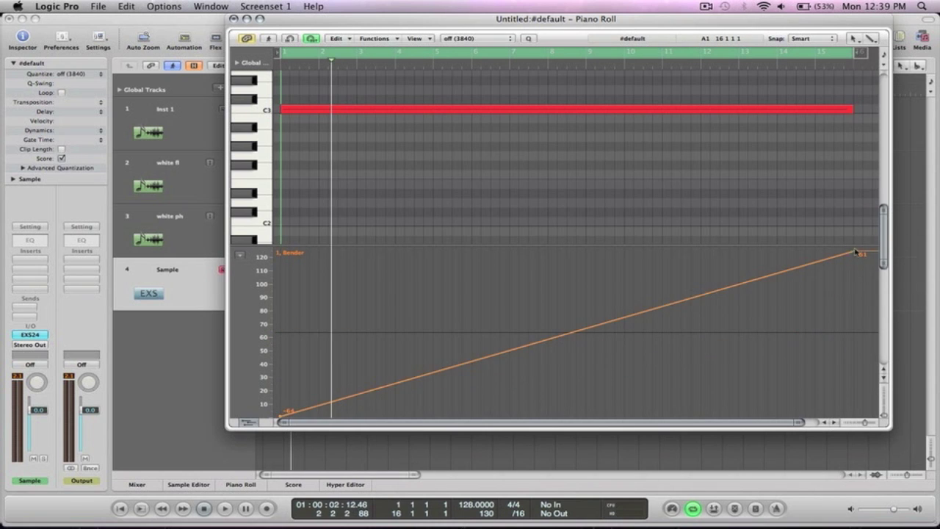
left_click_drag(857, 252, 857, 251)
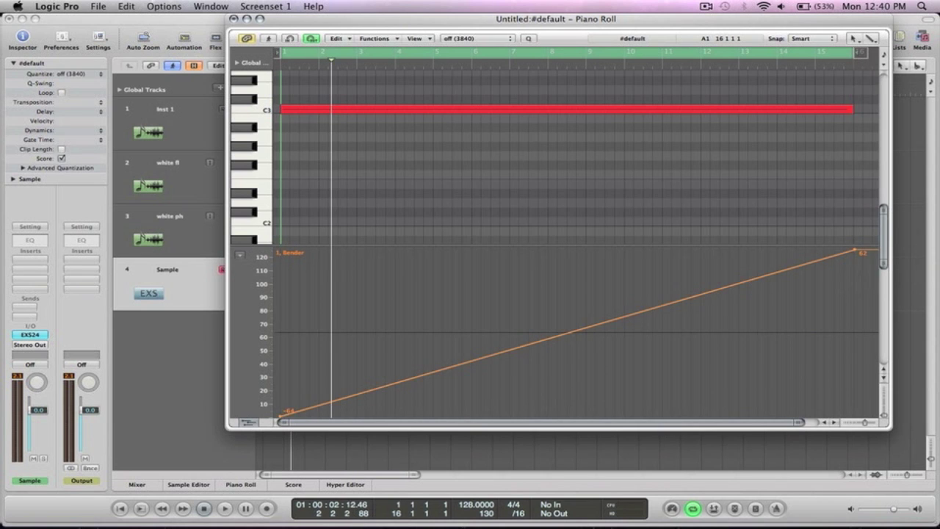
Raise the pitch bend line's end point at bar 16 to 63 during playback and close the Piano Roll
key("space")
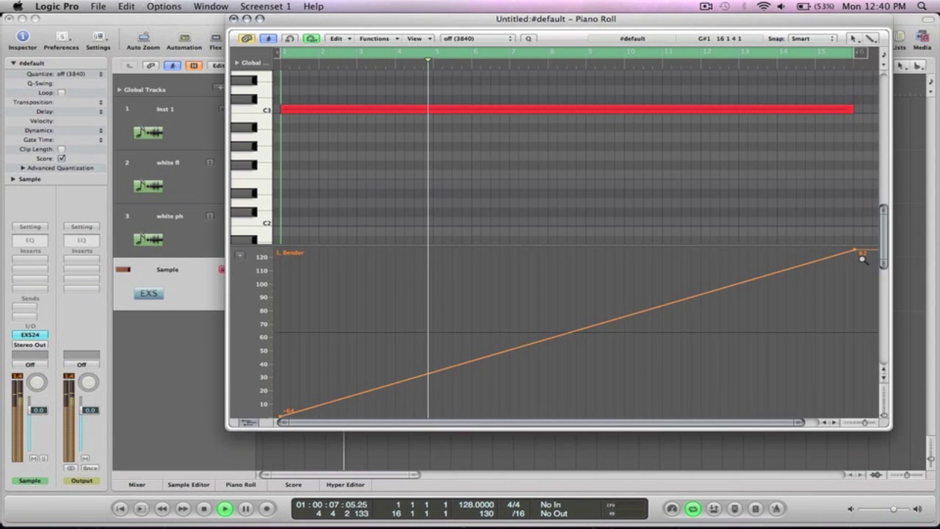
left_click(845, 237, "ctrl+alt")
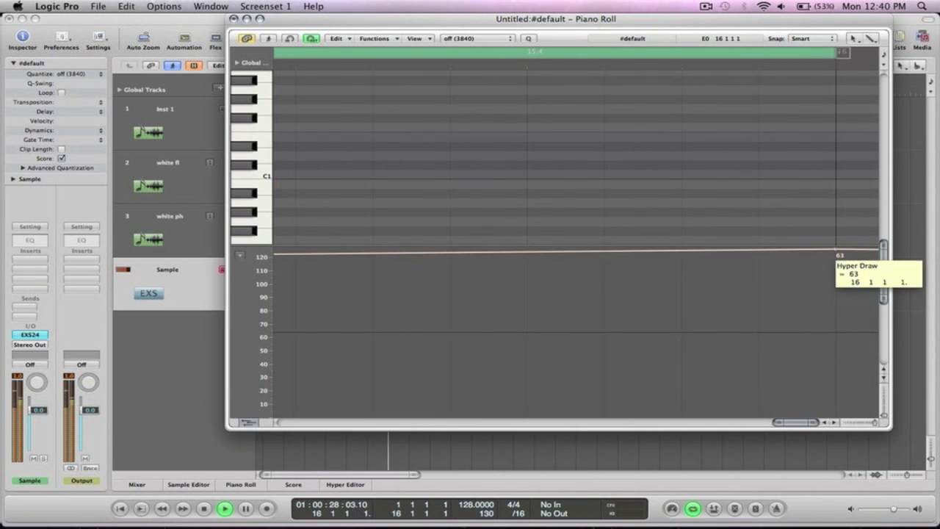
left_click(833, 205, "ctrl+alt")
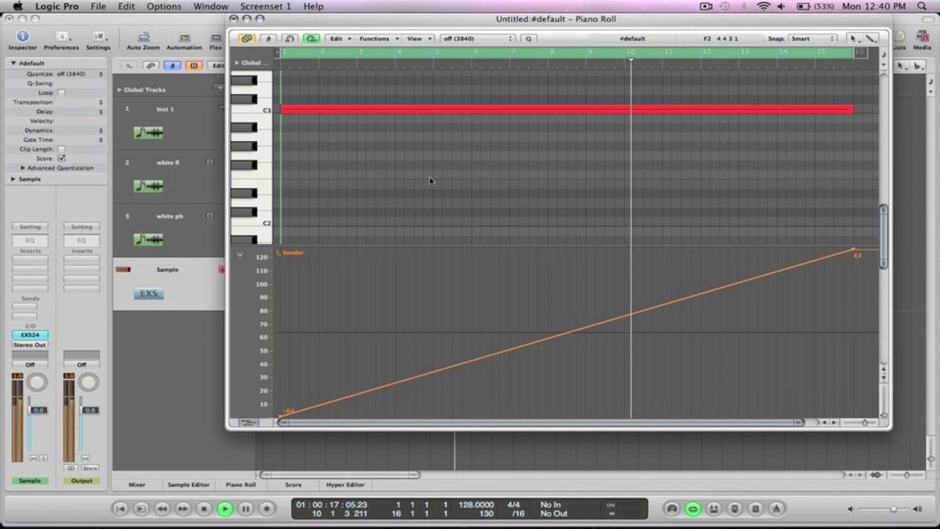
left_click(235, 19)
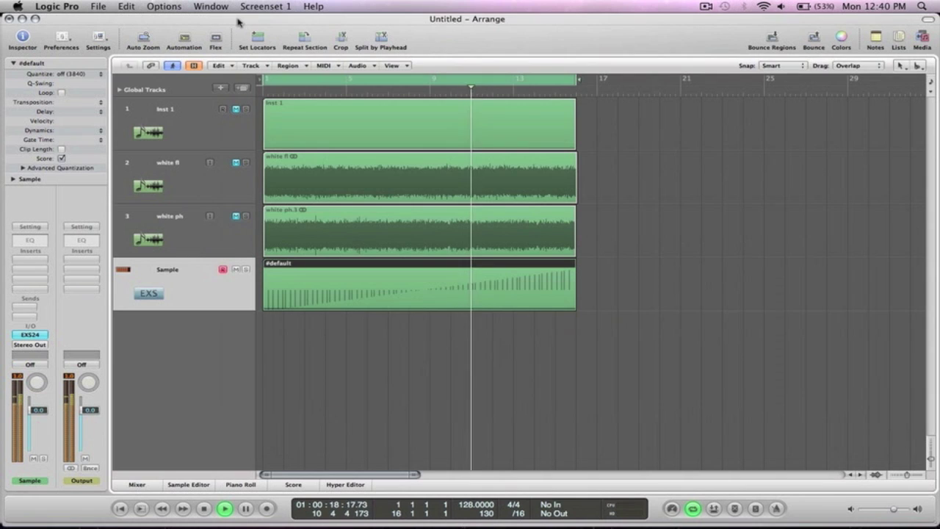
Insert a Channel EQ on the Sample track and turn on its analyzer
left_click(645, 291)
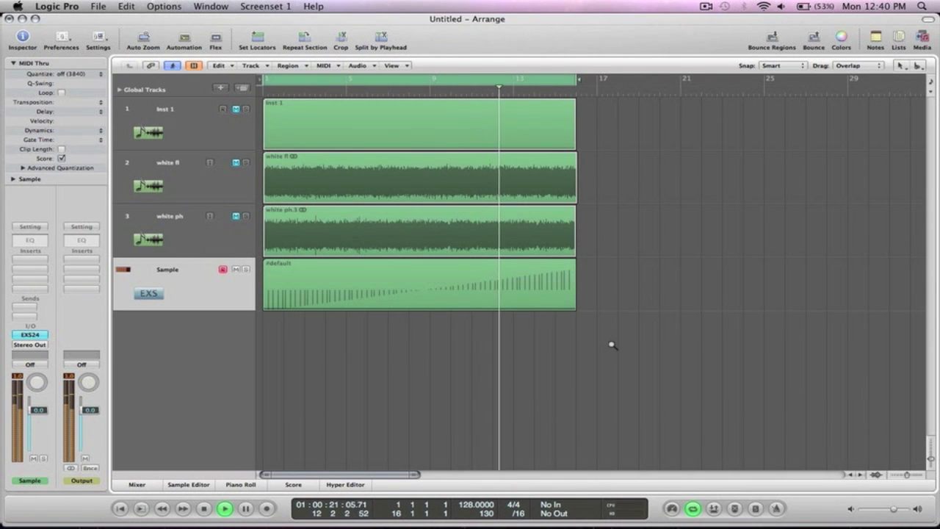
key("z")
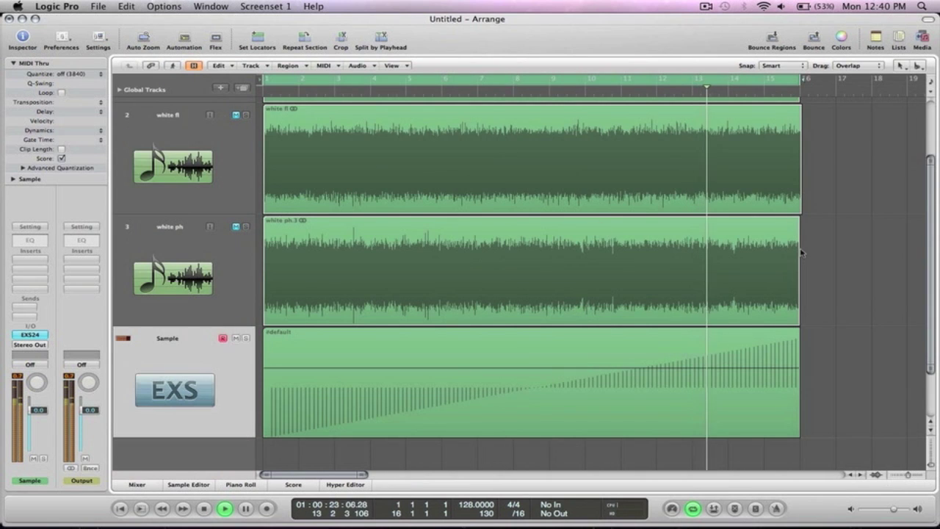
scroll(515, 264, "down", 2)
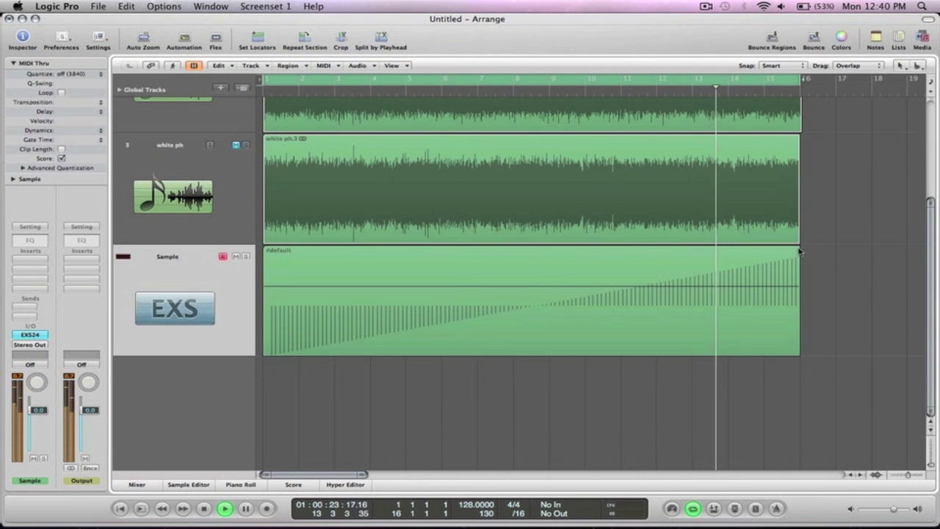
double_click(30, 240)
left_click(58, 190)
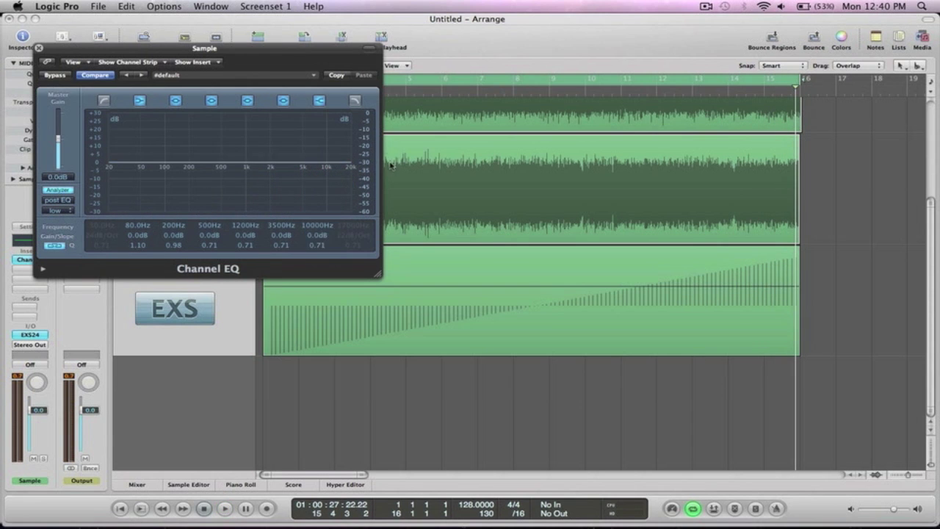
Enable the EQ's high cut at 14400 Hz and low cut at 240 Hz with 24 dB/Oct, and audition the filtered sound
left_click(355, 101)
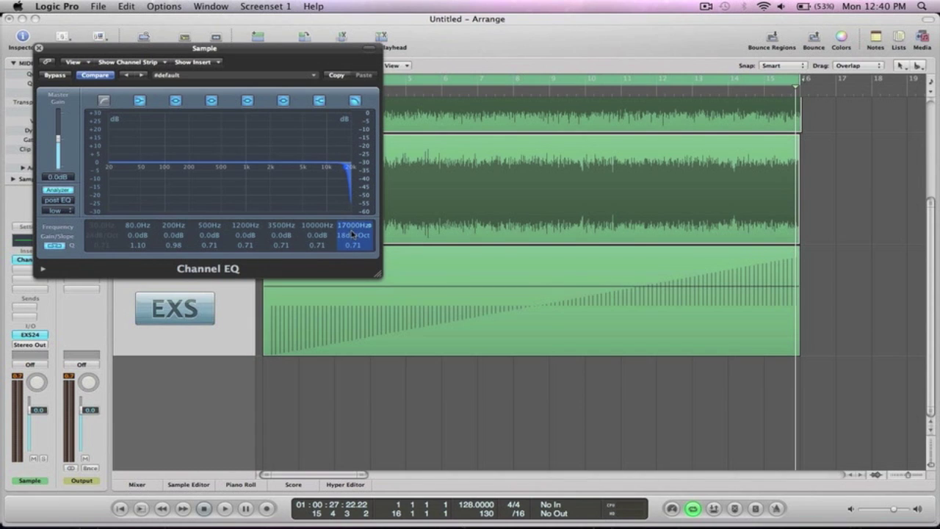
left_click(104, 101)
left_click_drag(96, 231, 102, 139)
key("space")
key("space")
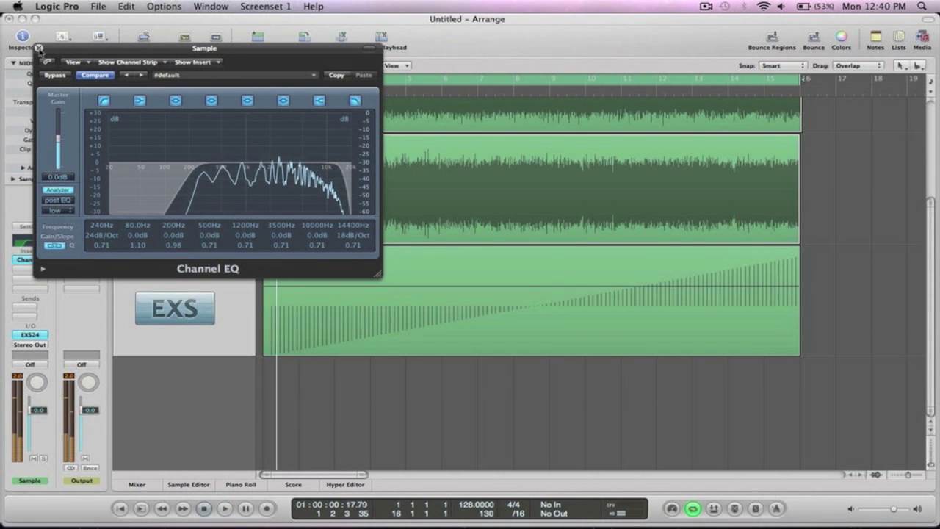
Close the Channel EQ and insert a stereo PlatinumVerb reverb in the Sample track's next free insert slot
left_click(39, 49)
key("z")
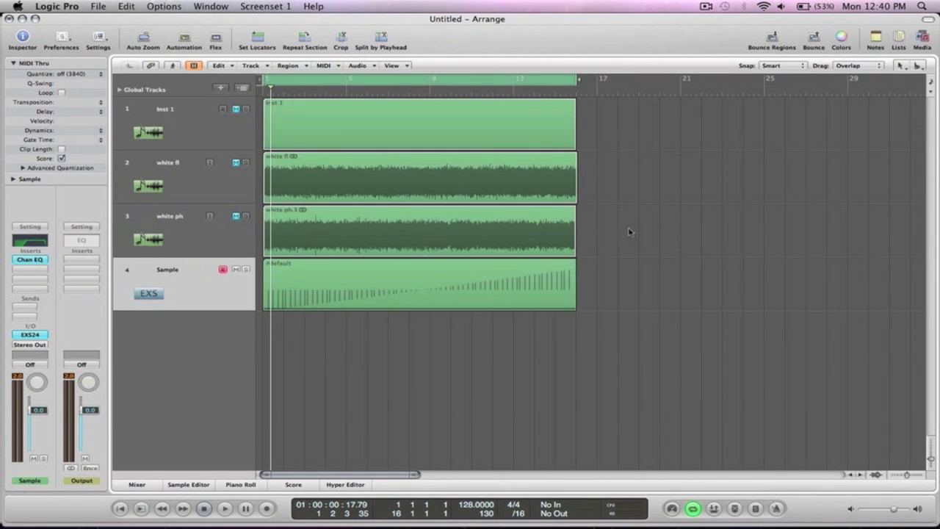
left_click(32, 306)
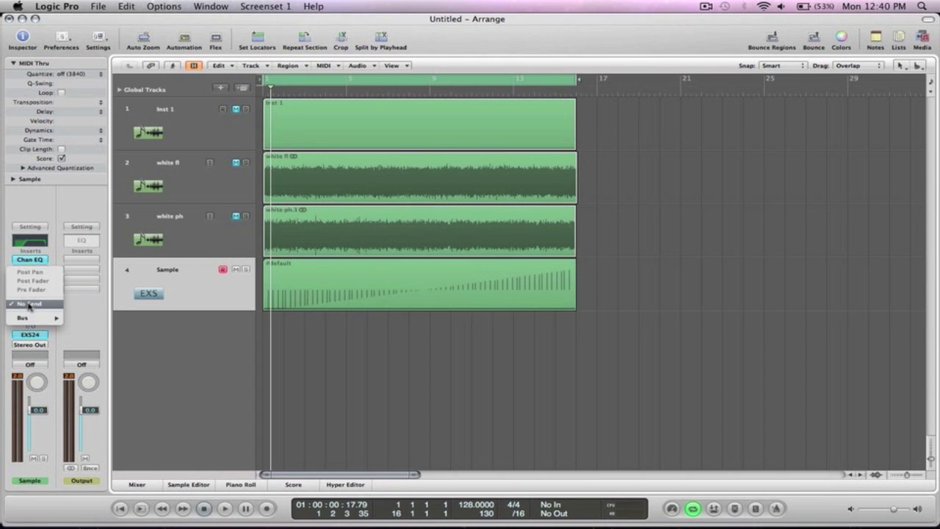
left_click(152, 360)
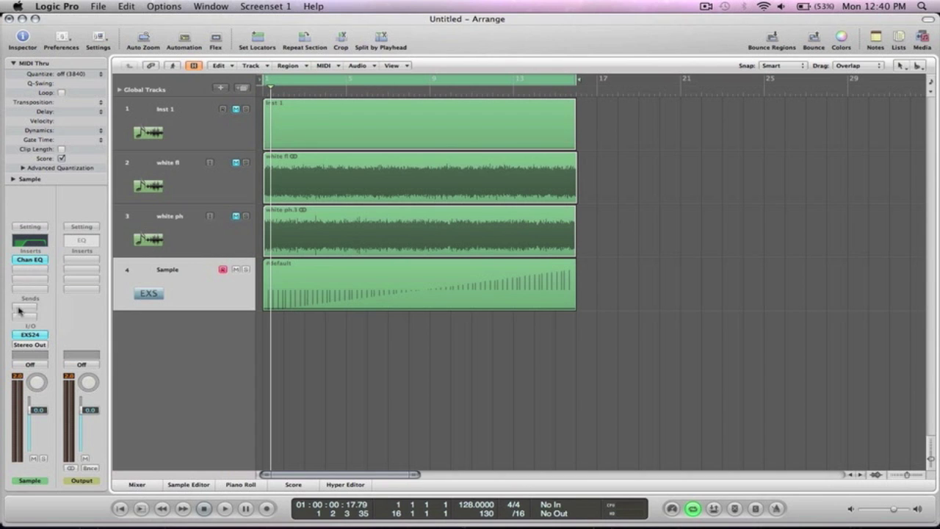
left_click(38, 265)
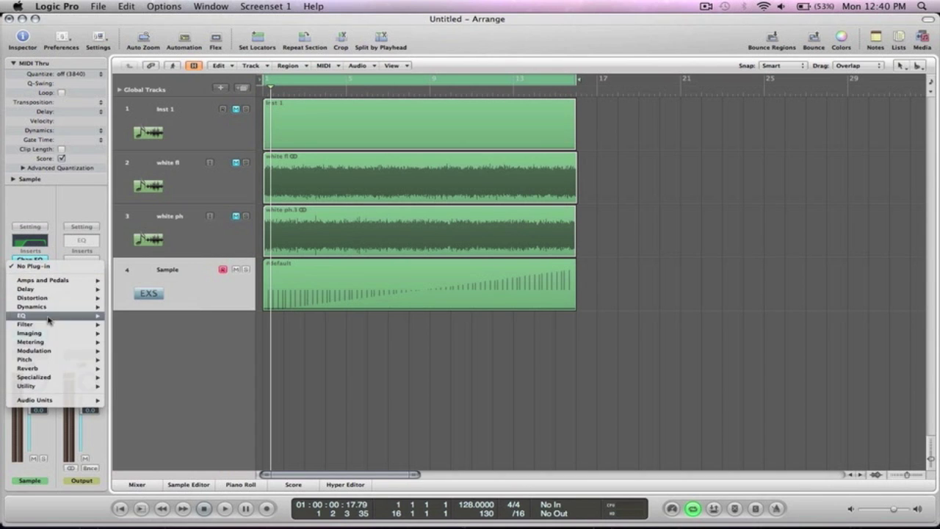
mouse_move(48, 368)
mouse_move(147, 396)
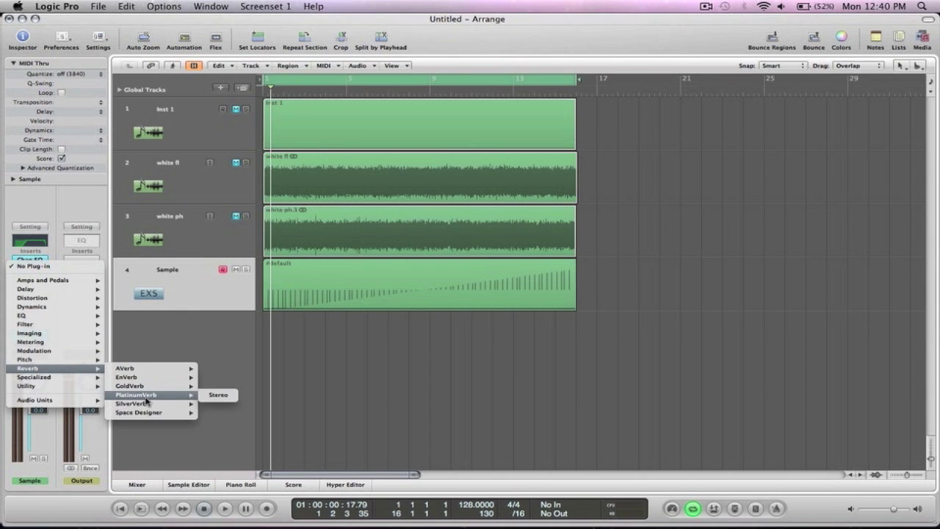
left_click(217, 395)
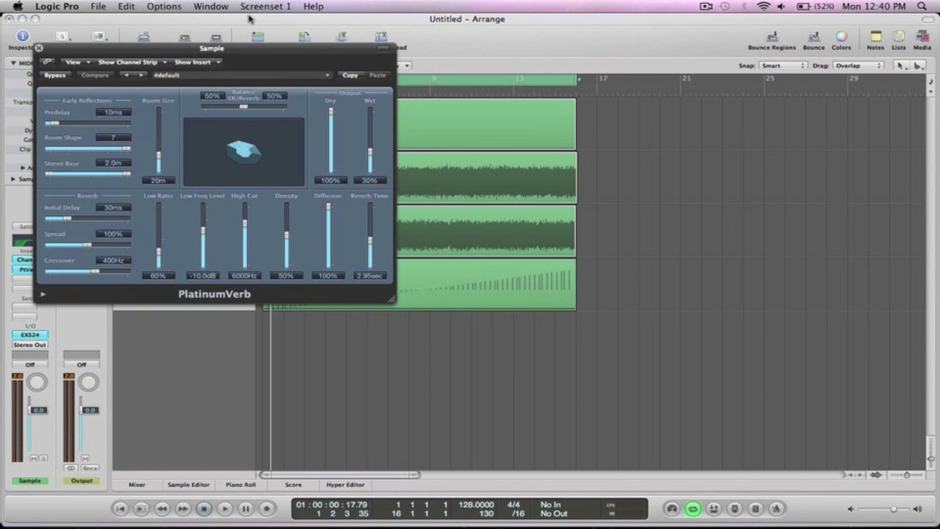
Set the PlatinumVerb's wet level to 10% and reverb time to 1.20 sec while auditioning, and close the plug-in
left_click_drag(370, 152, 369, 167)
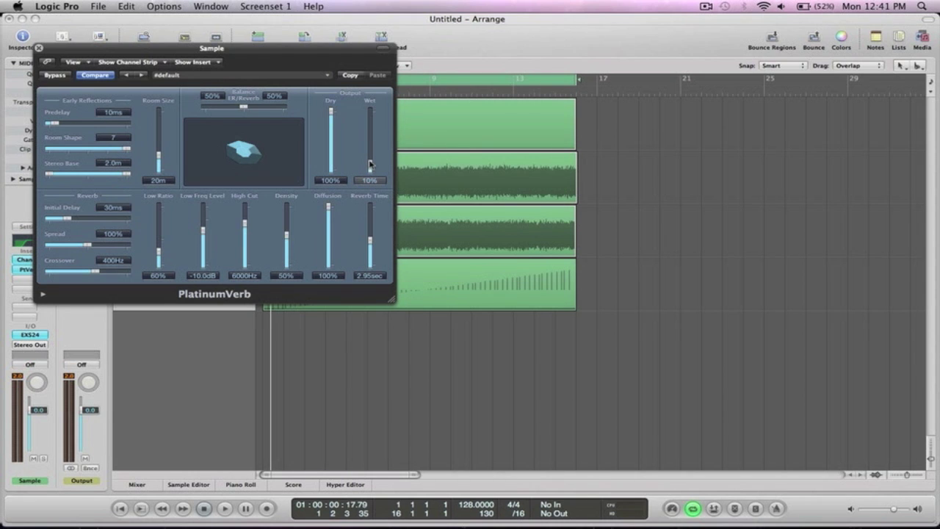
key("space")
left_click_drag(369, 239, 370, 257)
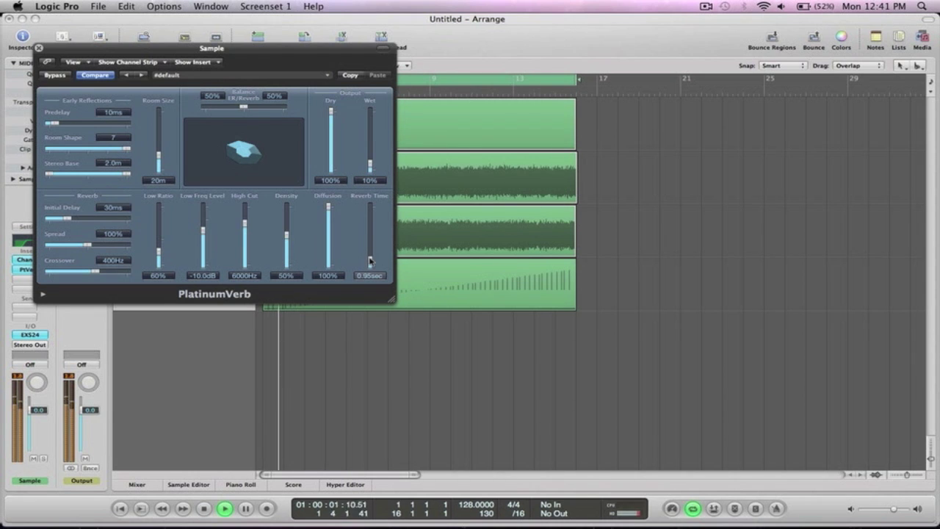
key("space")
key("space")
key("space")
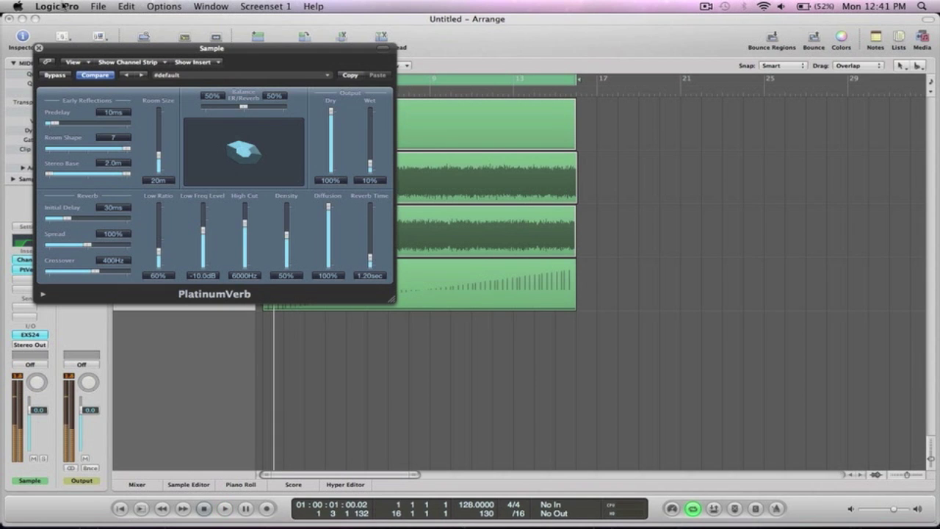
left_click(38, 48)
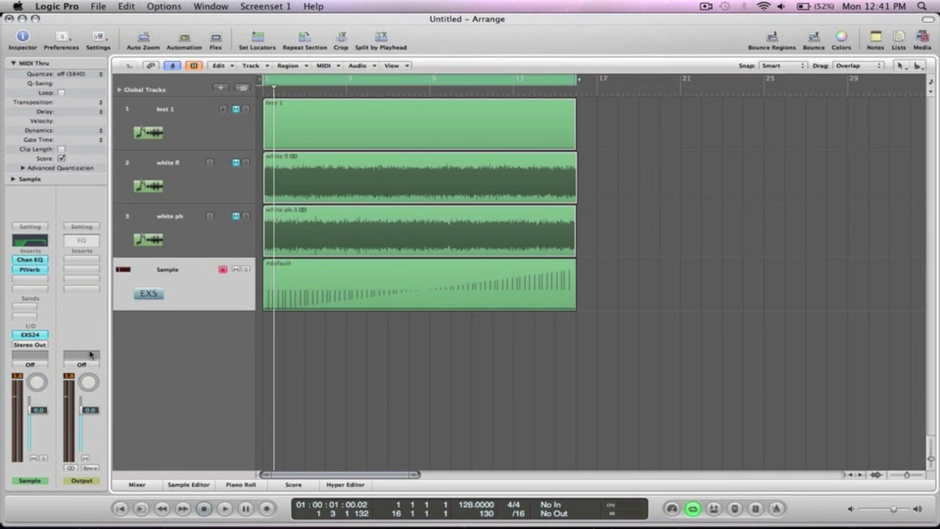
Insert a stereo MultiMeter on the Output channel and switch it to the Goniometer display during playback
left_click(85, 264)
mouse_move(114, 326)
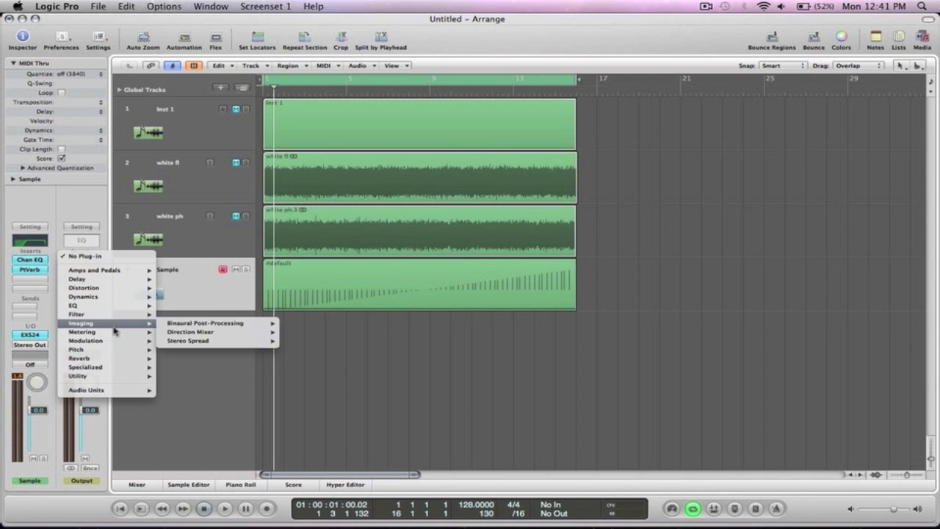
mouse_move(217, 344)
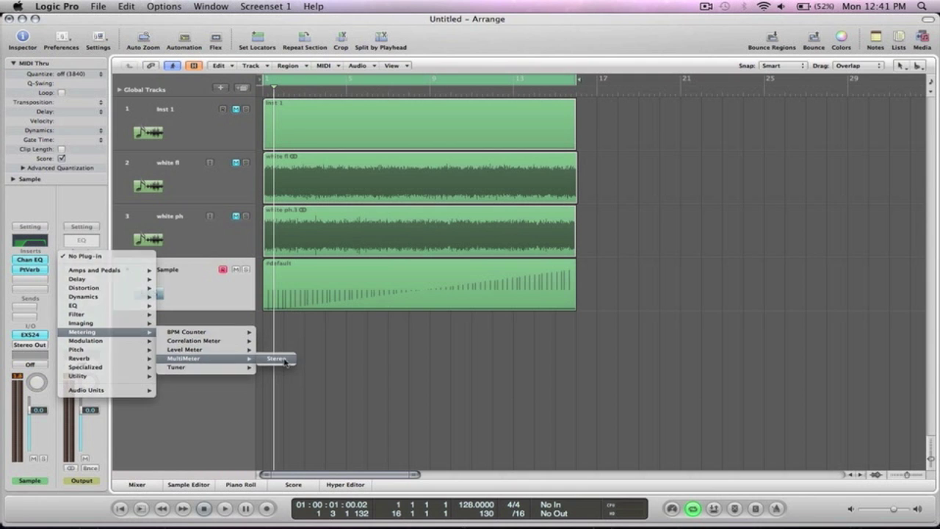
left_click(279, 358)
left_click_drag(303, 50, 652, 150)
key("space")
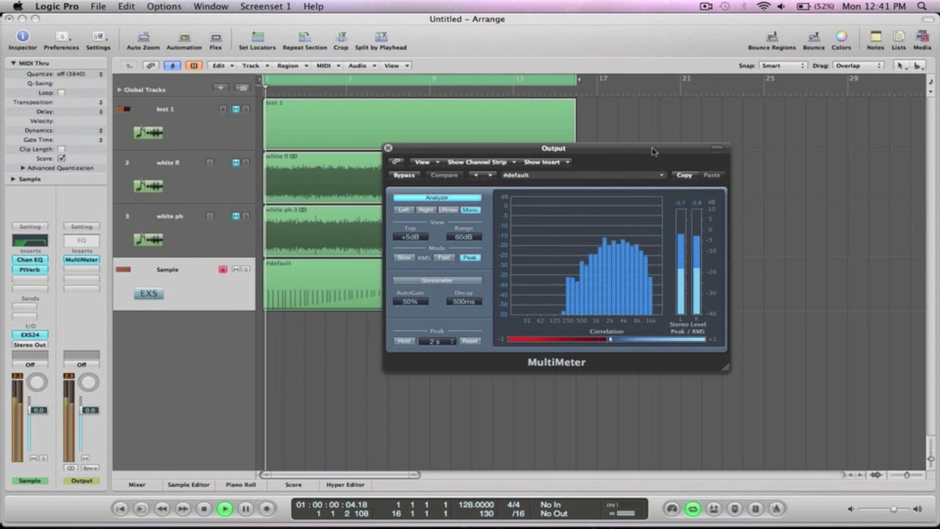
left_click(437, 280)
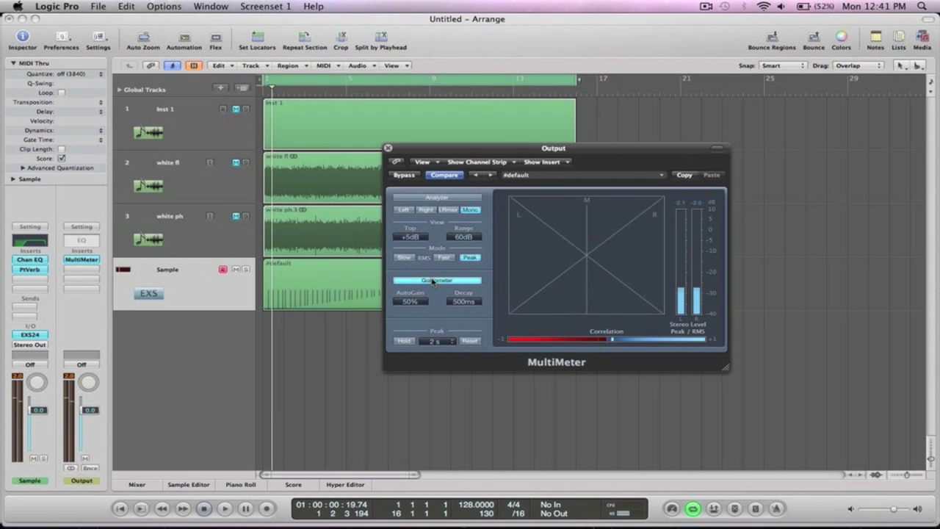
Compare the sound with PlatinumVerb bypassed and active, set its wet level to 39% and reverb time to 2.55 sec, and close both plug-ins
left_click(32, 269, "alt")
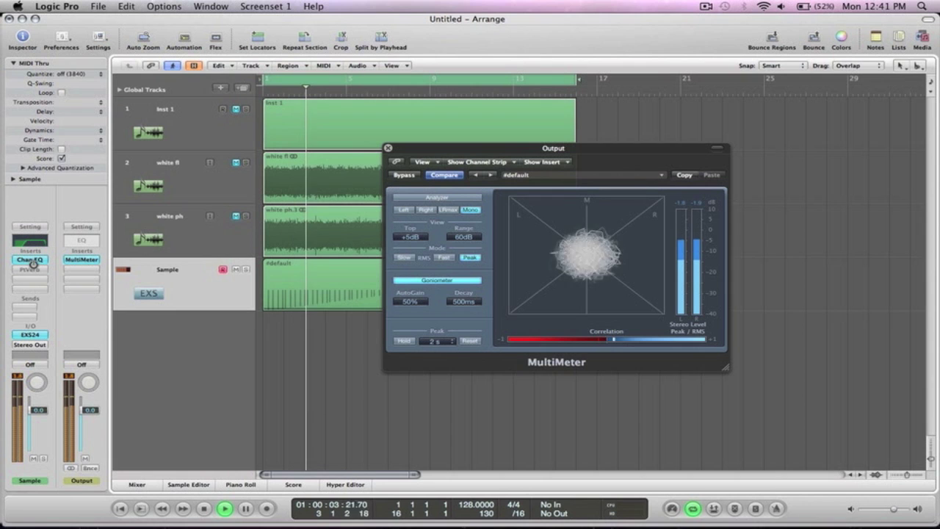
left_click(33, 269, "alt")
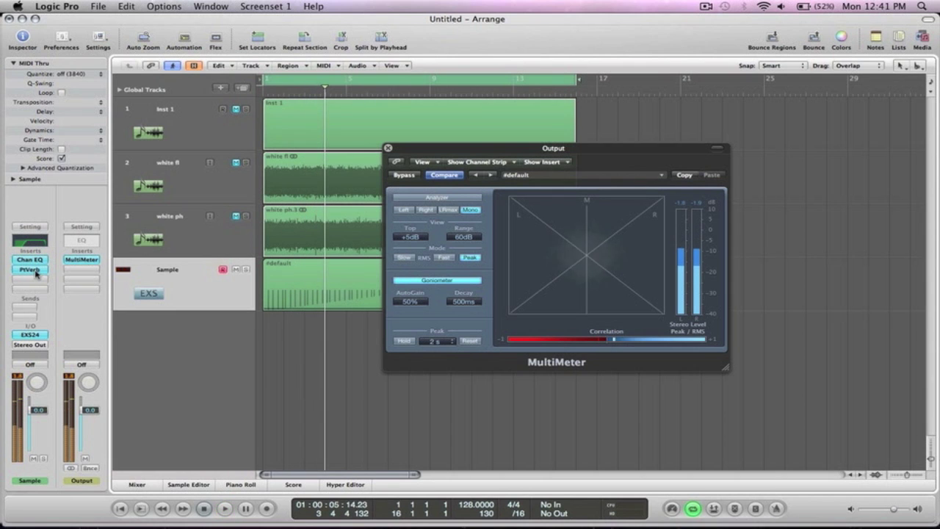
left_click(32, 269)
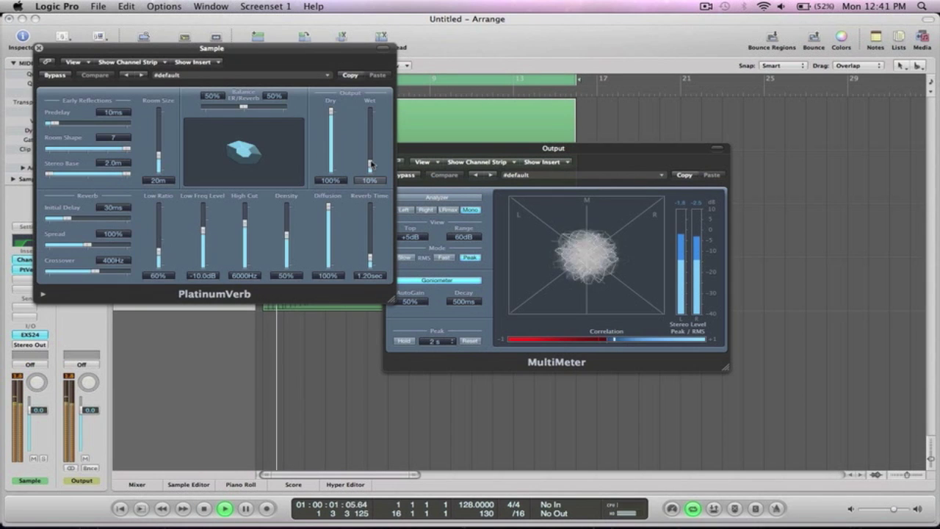
left_click_drag(369, 164, 371, 147)
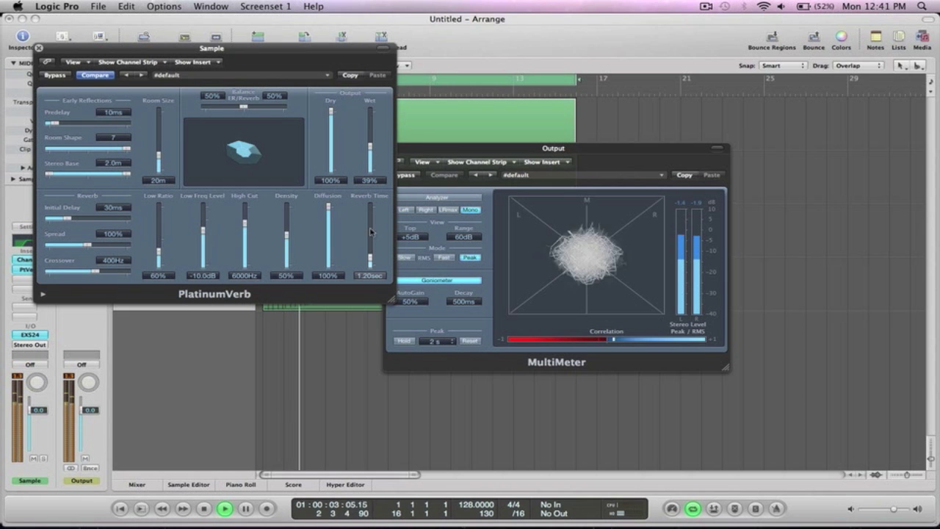
left_click_drag(371, 258, 371, 247)
key("space")
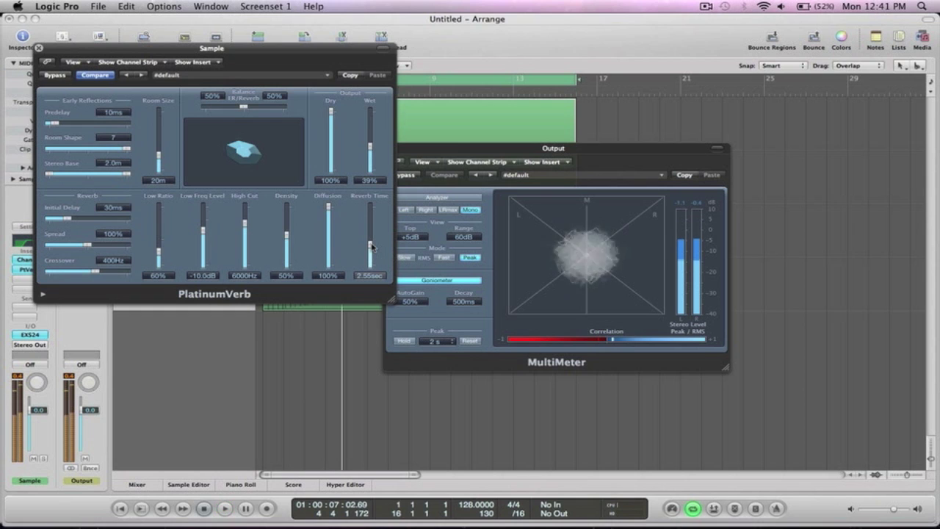
left_click(39, 47)
left_click(388, 149)
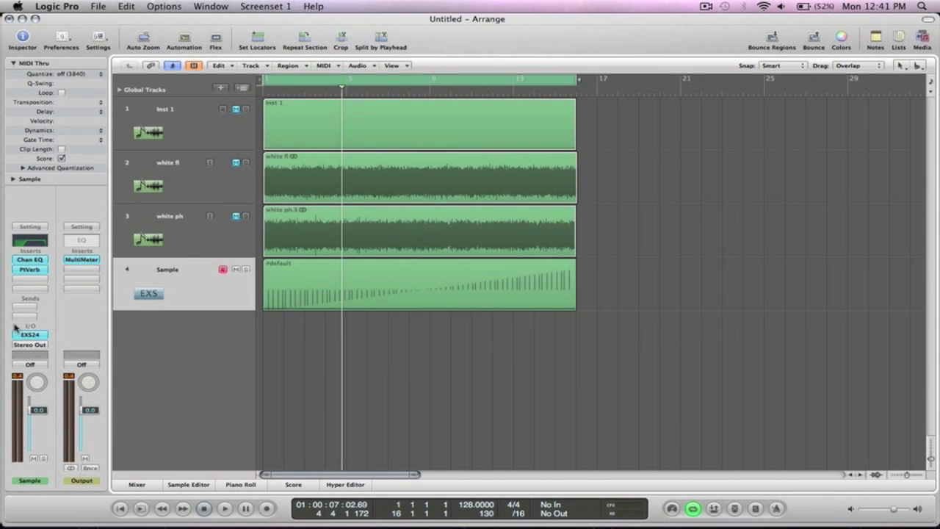
Bypass the PlatinumVerb on the Sample track's channel strip
left_click(30, 270, "alt")
key("z")
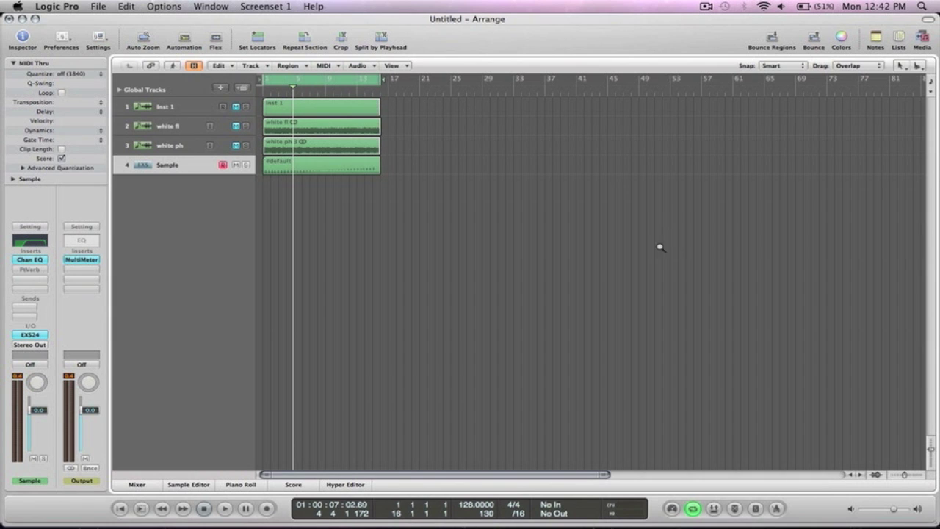
left_click_drag(611, 227, 263, 89)
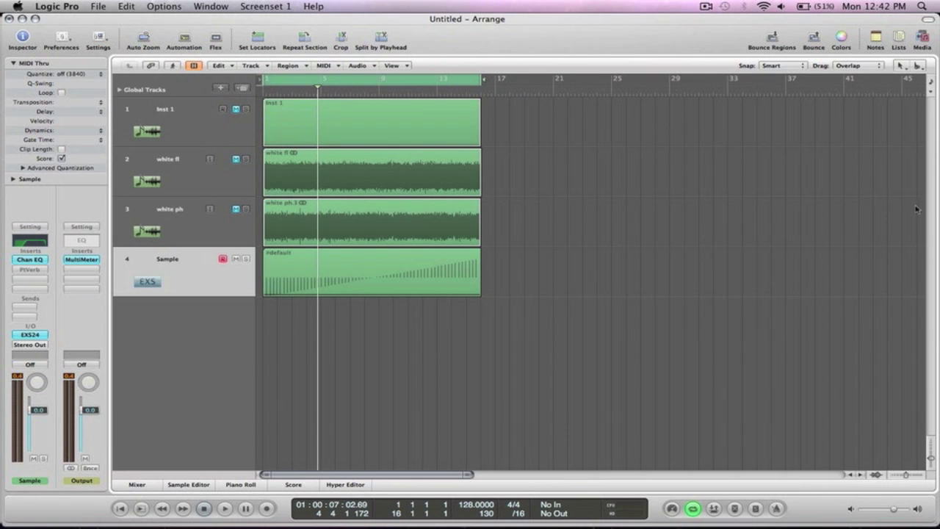